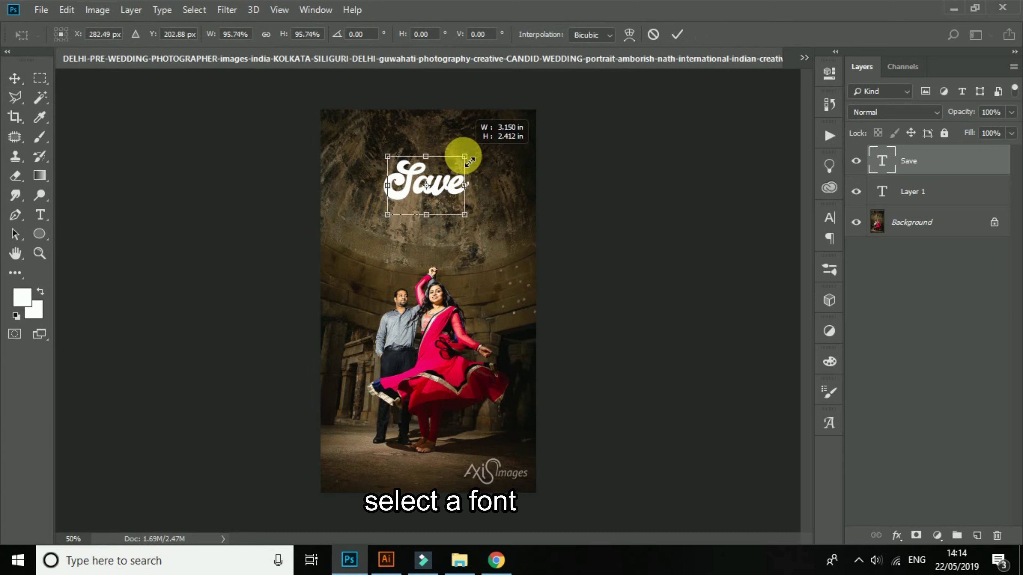
Step: Duplicate the white "Save" text directly below itself and change the copy's wording to "the"
{"action": "key", "text": "Return"}
{"action": "left_click_drag", "start_coordinate": [410, 181], "coordinate": [676, 219]}
{"action": "left_click", "coordinate": [37, 216]}
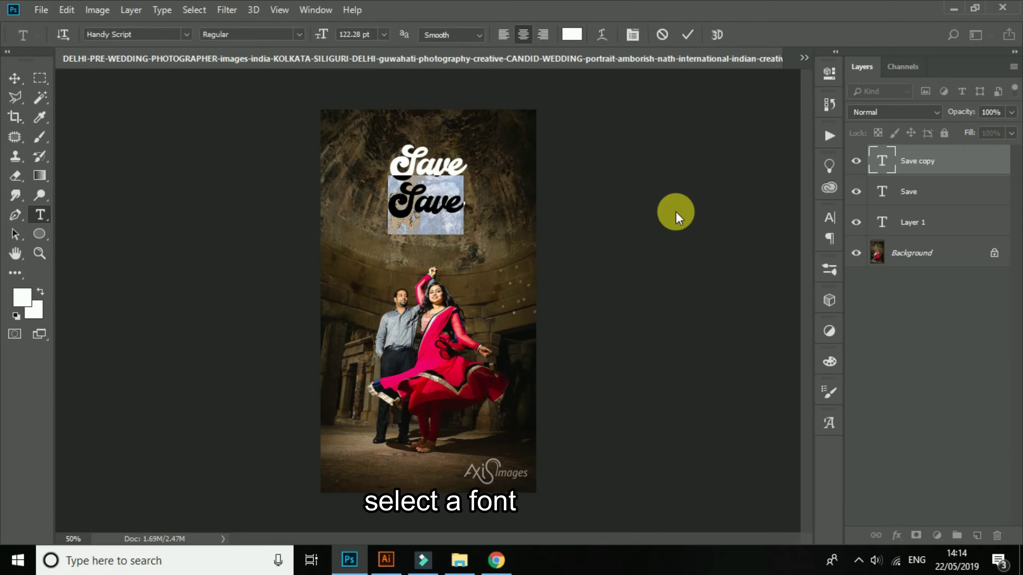
{"action": "type", "text": "the"}
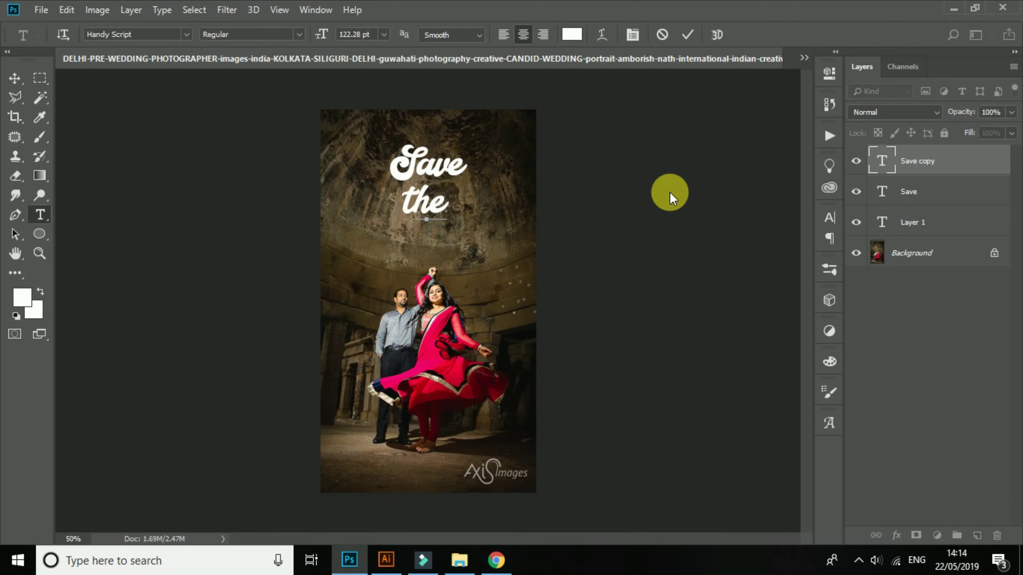
Step: Scale down the "the" text so it sits small, directly beneath "Save"
{"action": "left_click", "coordinate": [14, 82]}
{"action": "key", "text": "ctrl+t"}
{"action": "left_click_drag", "start_coordinate": [449, 175], "coordinate": [440, 185]}
{"action": "key", "text": "Return"}
Step: Duplicate the "Save" text below "the", change the copy's wording to "Date" and place it close beneath "the"
{"action": "key", "text": "ctrl+plus"}
{"action": "left_click_drag", "start_coordinate": [493, 318], "coordinate": [515, 326]}
{"action": "left_click", "coordinate": [40, 215]}
{"action": "left_click", "coordinate": [464, 340]}
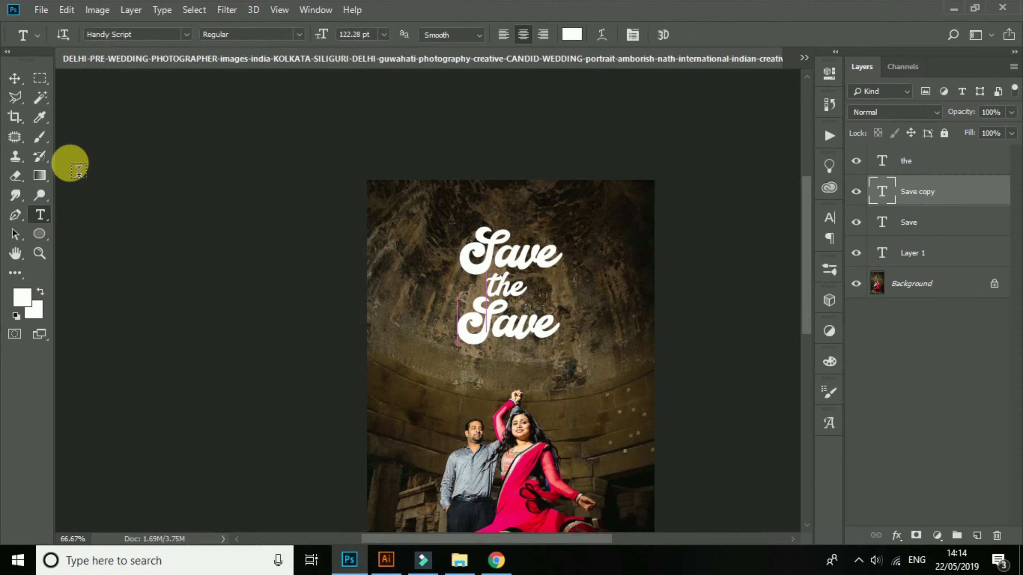
{"action": "left_click", "coordinate": [15, 78]}
{"action": "left_click", "coordinate": [40, 214]}
{"action": "left_click_drag", "start_coordinate": [481, 346], "coordinate": [805, 356]}
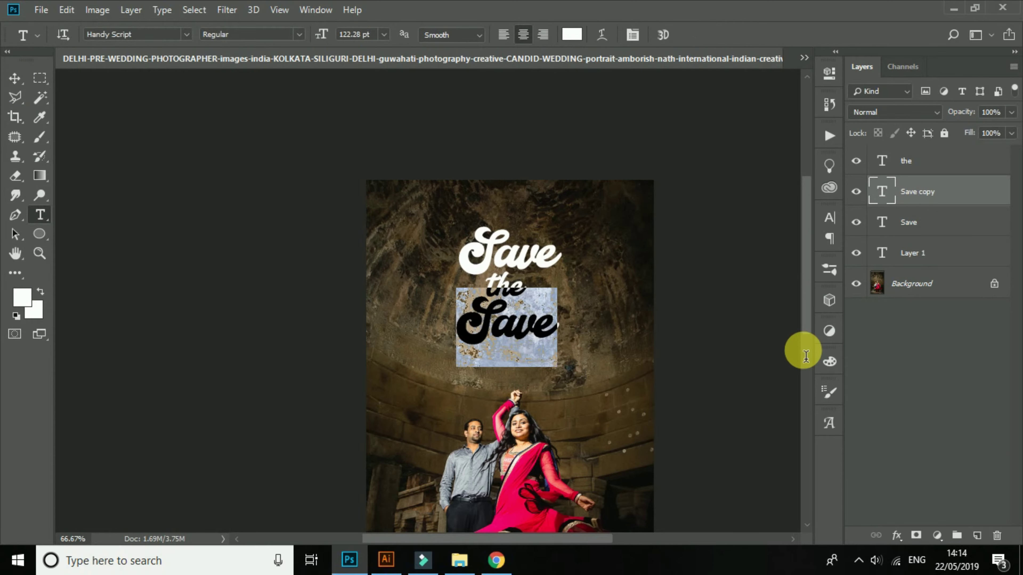
{"action": "type", "text": "Date"}
{"action": "left_click", "coordinate": [15, 78]}
{"action": "mouse_move", "coordinate": [480, 323]}
{"action": "left_mouse_down"}
{"action": "mouse_move", "coordinate": [458, 326]}
{"action": "mouse_move", "coordinate": [499, 324]}
{"action": "left_mouse_up"}
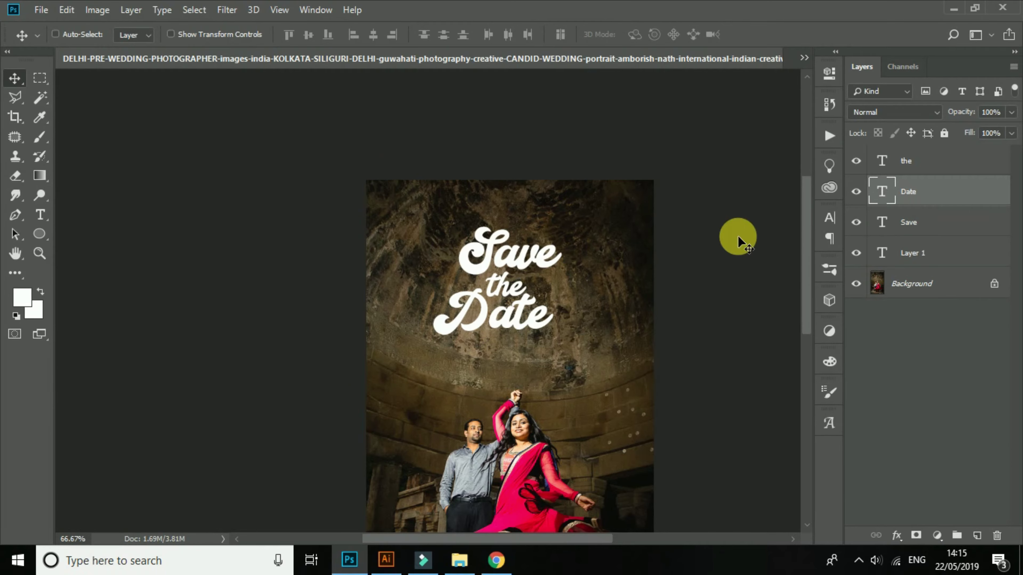
Step: Delete the empty text layer named Layer 1, just above the Background
{"action": "key", "text": "ctrl+minus"}
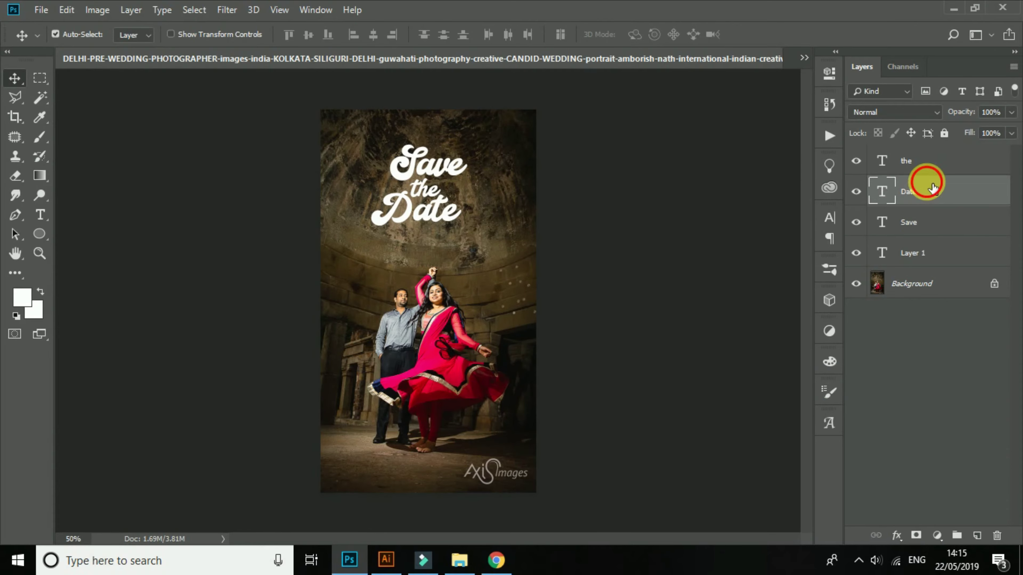
{"action": "left_click", "coordinate": [911, 222]}
{"action": "left_click", "coordinate": [938, 258]}
{"action": "key", "text": "Delete"}
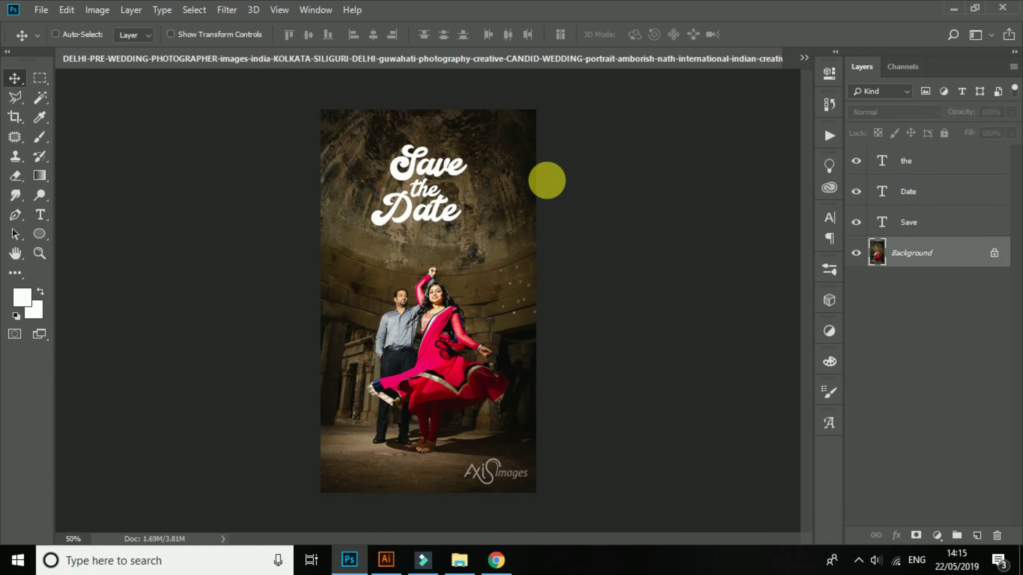
Step: Scale the "Save", "the" and "Date" texts down together, with "Save" and "Date" at about 104 pt, and reposition the group above the couple
{"action": "left_click", "coordinate": [967, 232]}
{"action": "left_click", "coordinate": [941, 158], "text": "shift"}
{"action": "key", "text": "ctrl+t"}
{"action": "left_click_drag", "start_coordinate": [471, 148], "coordinate": [456, 155]}
{"action": "key", "text": "Return"}
{"action": "mouse_move", "coordinate": [442, 193]}
{"action": "left_mouse_down"}
{"action": "mouse_move", "coordinate": [434, 171]}
{"action": "mouse_move", "coordinate": [441, 178]}
{"action": "left_mouse_up"}
Step: Change the text colour of "Save" to peach, ffcb9d
{"action": "left_click", "coordinate": [906, 223]}
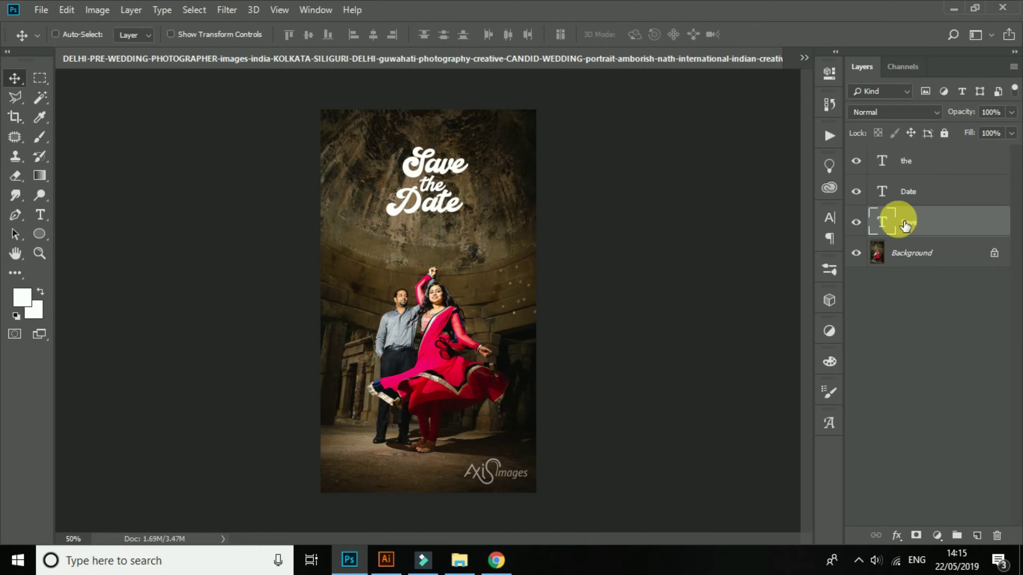
{"action": "double_click", "coordinate": [882, 221]}
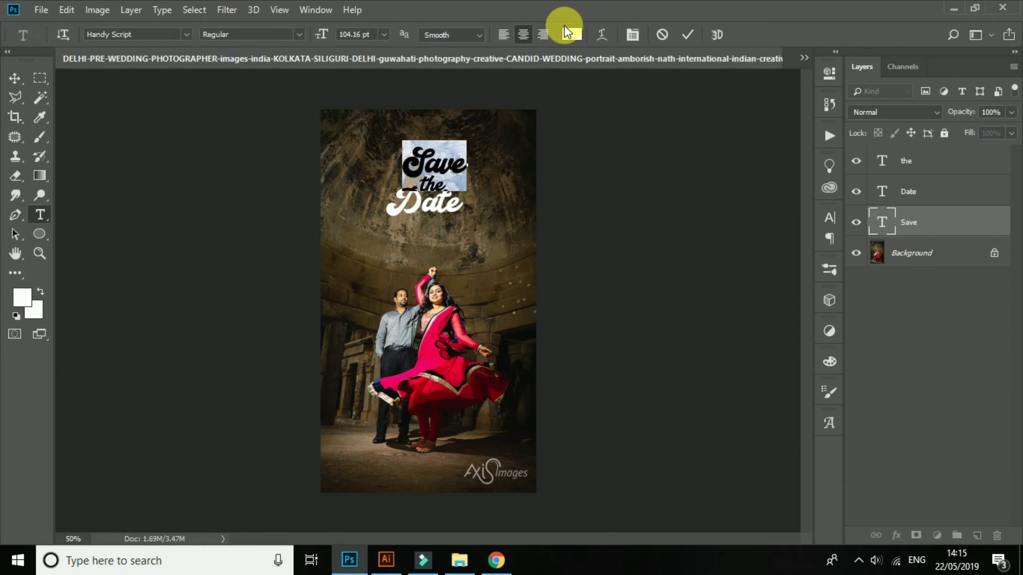
{"action": "left_click", "coordinate": [572, 34]}
{"action": "left_click", "coordinate": [698, 238]}
{"action": "left_click", "coordinate": [831, 416]}
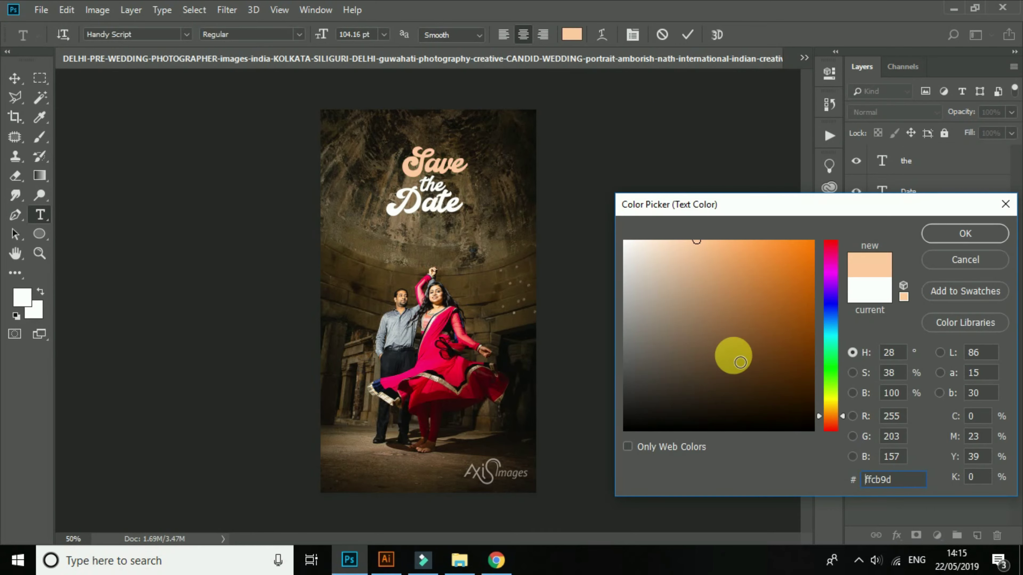
{"action": "left_click", "coordinate": [965, 233]}
{"action": "left_click", "coordinate": [688, 34]}
{"action": "key", "text": "v"}
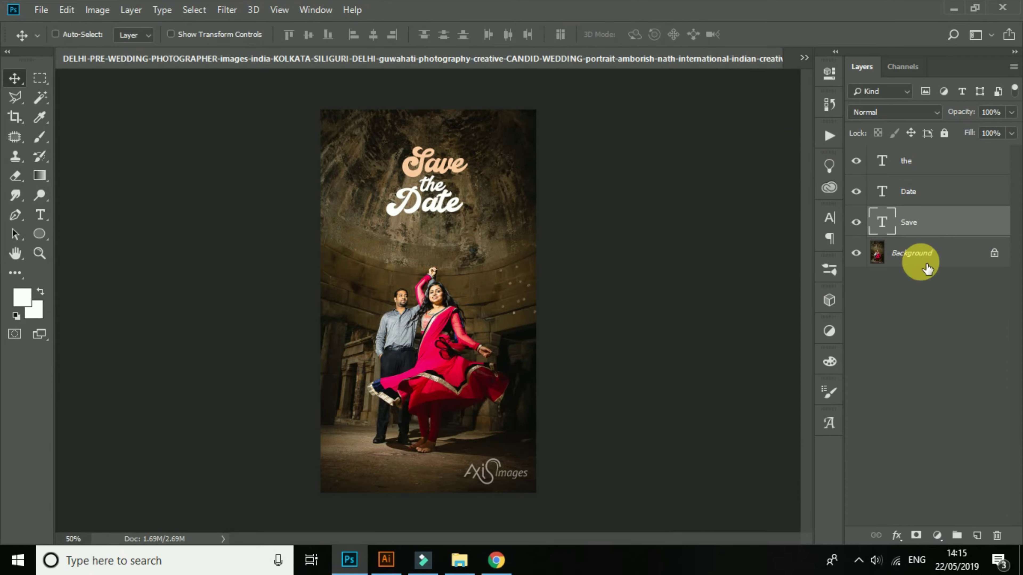
Step: Recolour the "Date" text with the peach sampled from the "Save" lettering
{"action": "double_click", "coordinate": [882, 191]}
{"action": "left_click", "coordinate": [572, 34]}
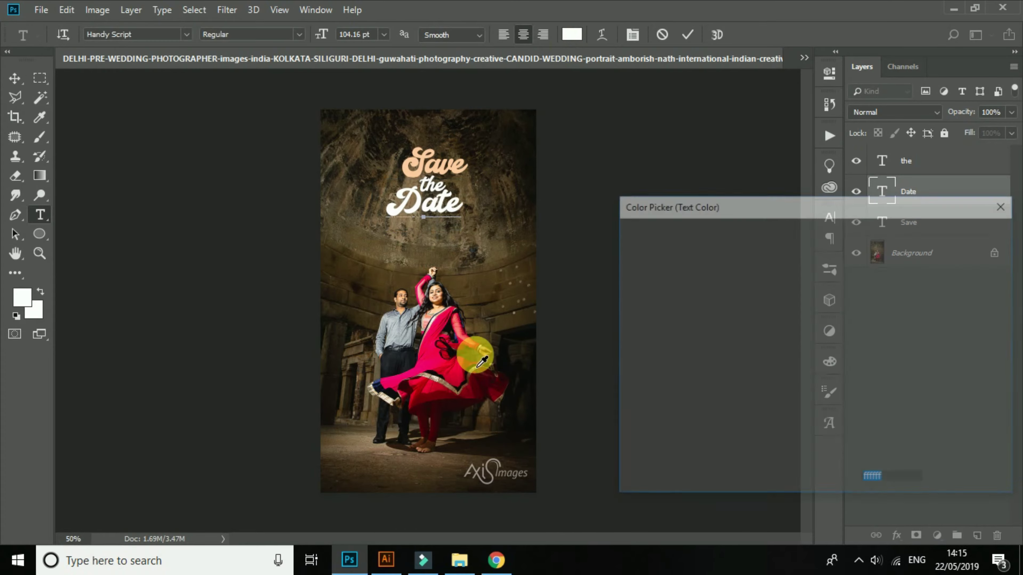
{"action": "left_click", "coordinate": [449, 163]}
{"action": "left_click", "coordinate": [966, 231]}
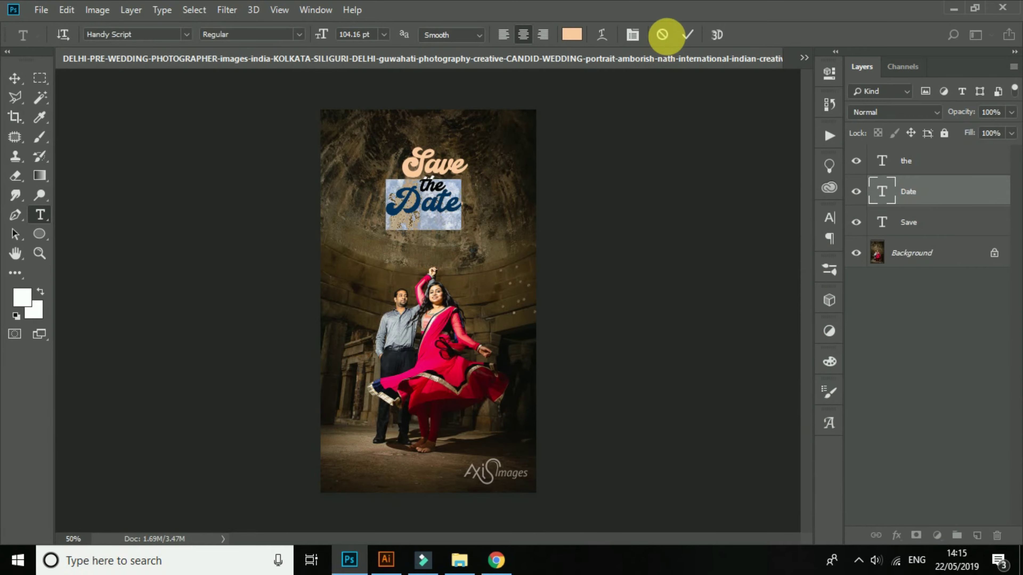
{"action": "left_click", "coordinate": [687, 34]}
{"action": "key", "text": "v"}
Step: Add a new text line reading "30.05.2019" in Times New Roman below "Date"
{"action": "key", "text": "ctrl+plus"}
{"action": "key", "text": "ctrl+plus"}
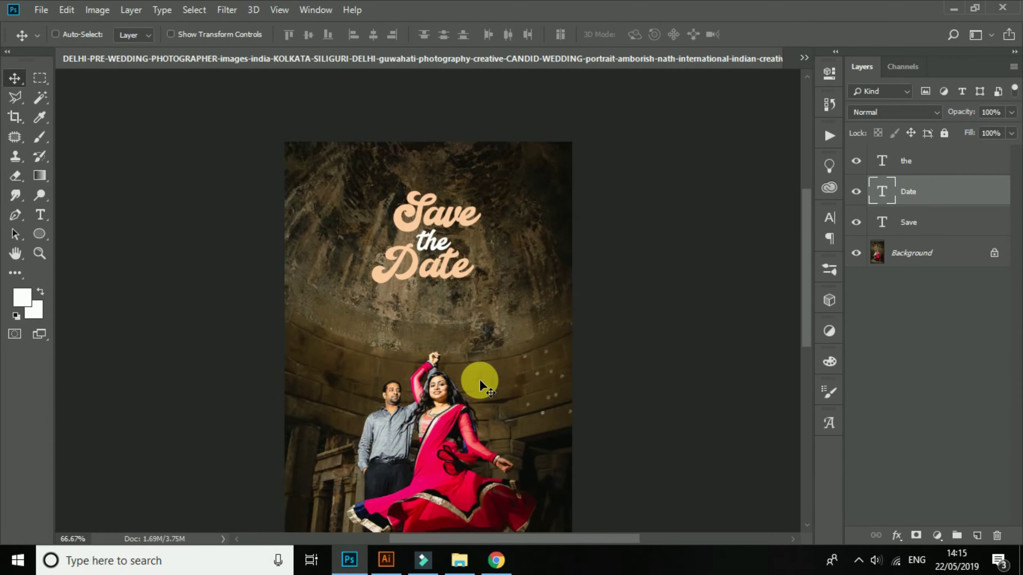
{"action": "key", "text": "t"}
{"action": "left_click", "coordinate": [372, 310]}
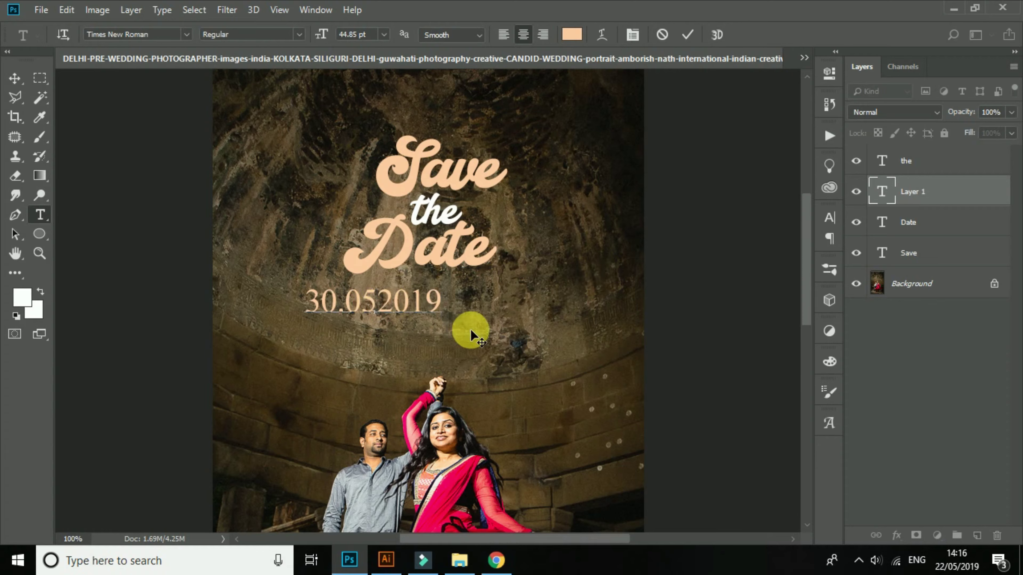
{"action": "type", "text": "."}
Step: Move the 30.05.2019 text beneath "Date" and scale it down to about 78%
{"action": "left_click", "coordinate": [12, 81]}
{"action": "mouse_move", "coordinate": [354, 308]}
{"action": "left_mouse_down"}
{"action": "mouse_move", "coordinate": [383, 313]}
{"action": "mouse_move", "coordinate": [361, 308]}
{"action": "left_mouse_up"}
{"action": "left_click", "coordinate": [498, 286]}
{"action": "left_click_drag", "start_coordinate": [502, 288], "coordinate": [487, 294]}
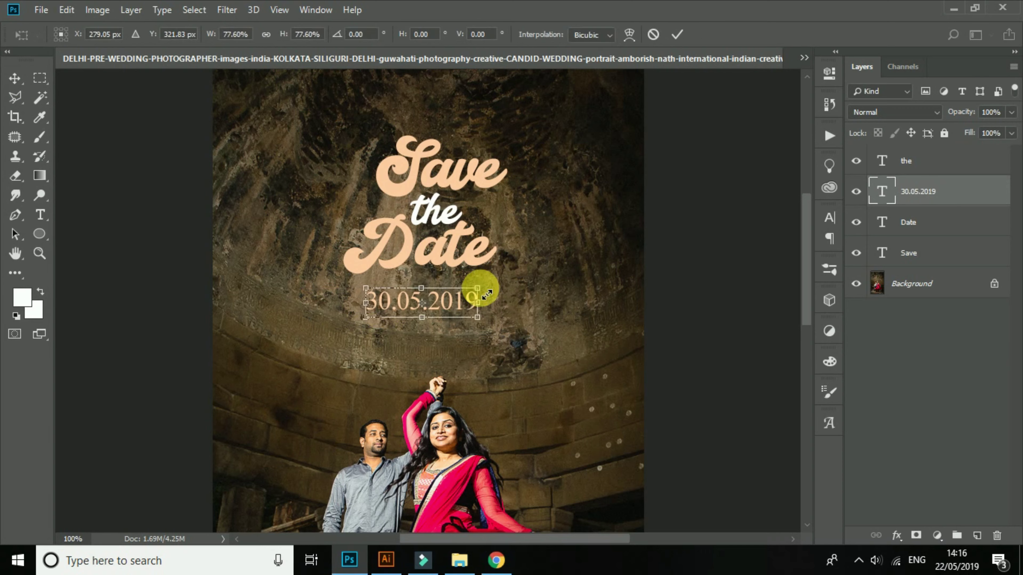
{"action": "key", "text": "Return"}
{"action": "left_click_drag", "start_coordinate": [416, 305], "coordinate": [418, 296]}
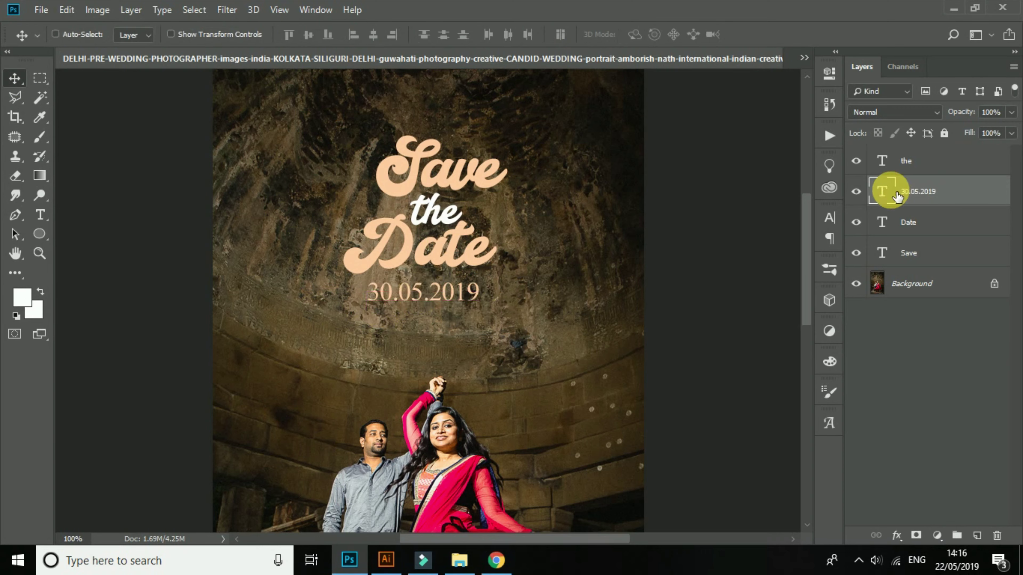
Step: Set the 30.05.2019 text colour to white, ffffff, and shift the line slightly right under "Date"
{"action": "left_click", "coordinate": [572, 34]}
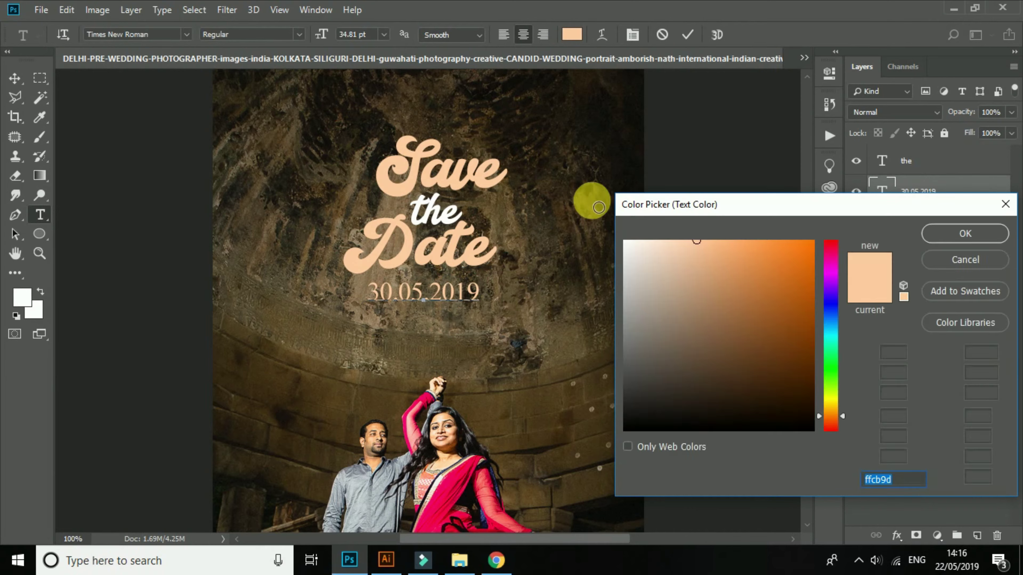
{"action": "type", "text": "ffffff"}
{"action": "left_click", "coordinate": [937, 238]}
{"action": "key", "text": "ctrl+Return"}
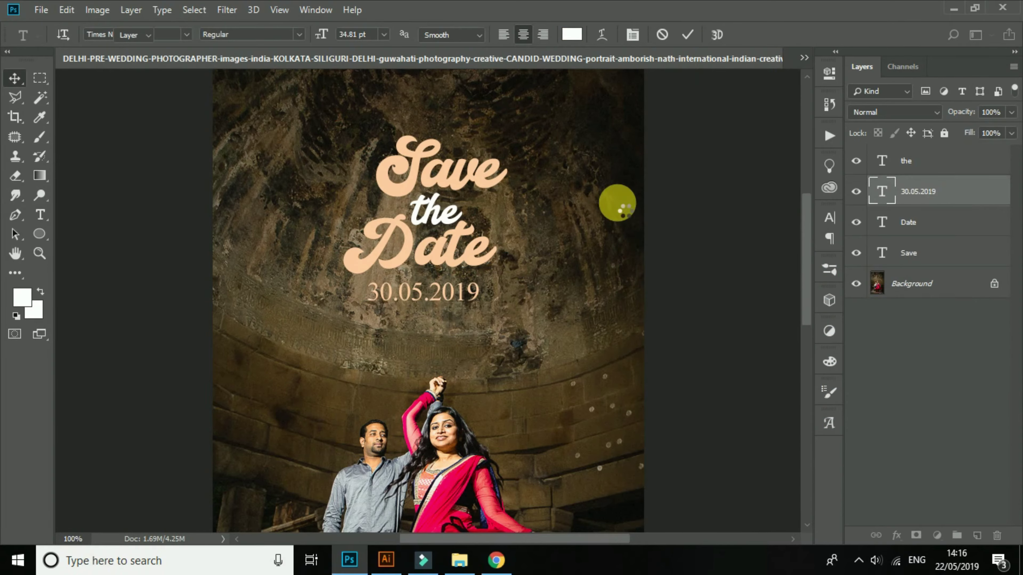
{"action": "key", "text": "v"}
{"action": "right_click", "coordinate": [423, 299]}
{"action": "left_click_drag", "start_coordinate": [419, 297], "coordinate": [431, 287]}
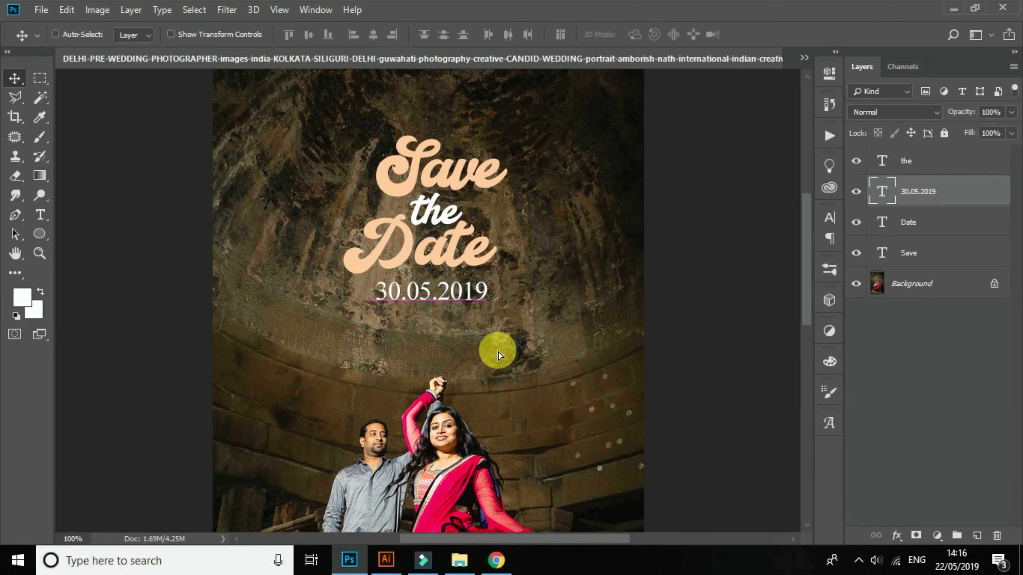
{"action": "key", "text": "ctrl+minus"}
{"action": "key", "text": "ctrl+minus"}
{"action": "key", "text": "ctrl+minus"}
{"action": "key", "text": "ctrl+plus"}
{"action": "left_click_drag", "start_coordinate": [380, 380], "coordinate": [407, 516]}
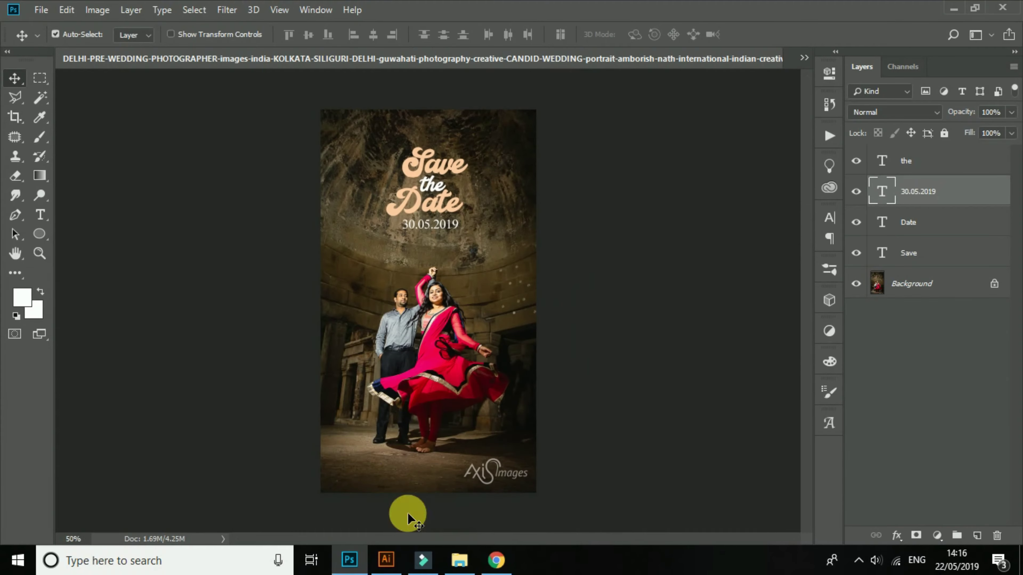
{"action": "key", "text": "ctrl+plus"}
{"action": "key", "text": "ctrl+minus"}
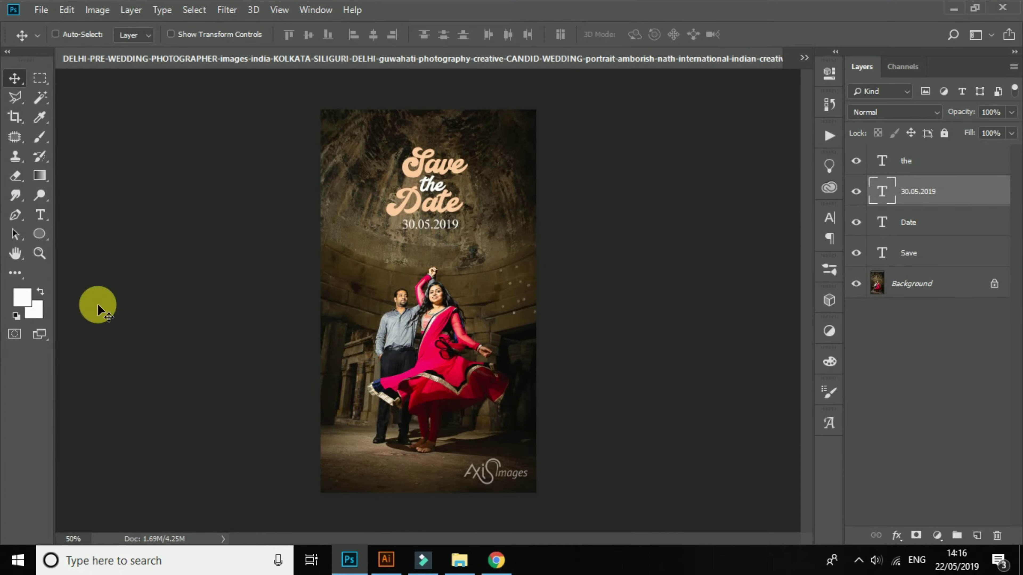
Step: Add white Times New Roman text reading "Omkar Lawn" on the floor in the photo's lower left area
{"action": "key", "text": "ctrl+plus"}
{"action": "key", "text": "ctrl+plus"}
{"action": "left_click_drag", "start_coordinate": [507, 347], "coordinate": [472, 294]}
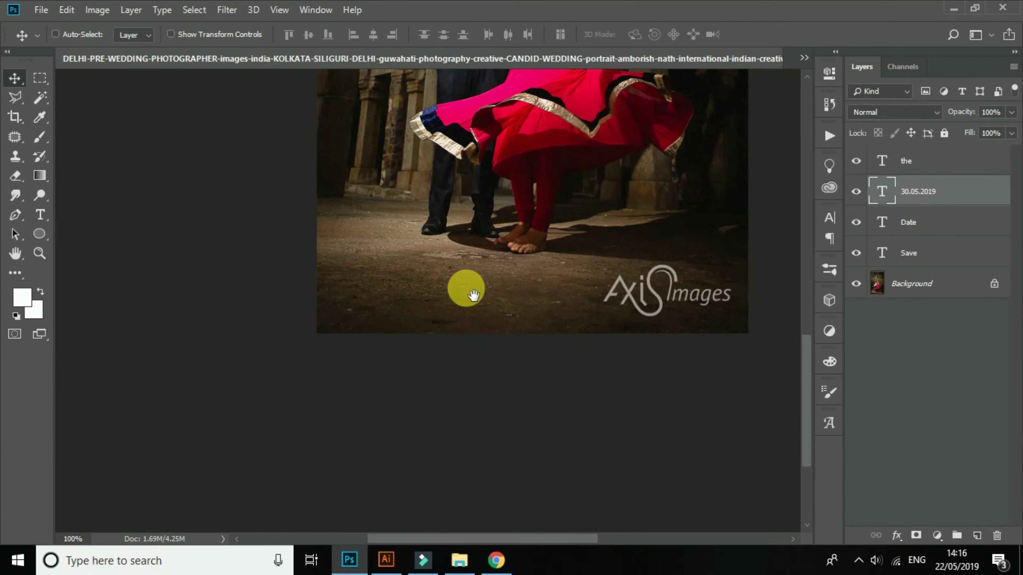
{"action": "key", "text": "ctrl+plus"}
{"action": "left_click_drag", "start_coordinate": [347, 321], "coordinate": [393, 443]}
{"action": "left_click", "coordinate": [40, 215]}
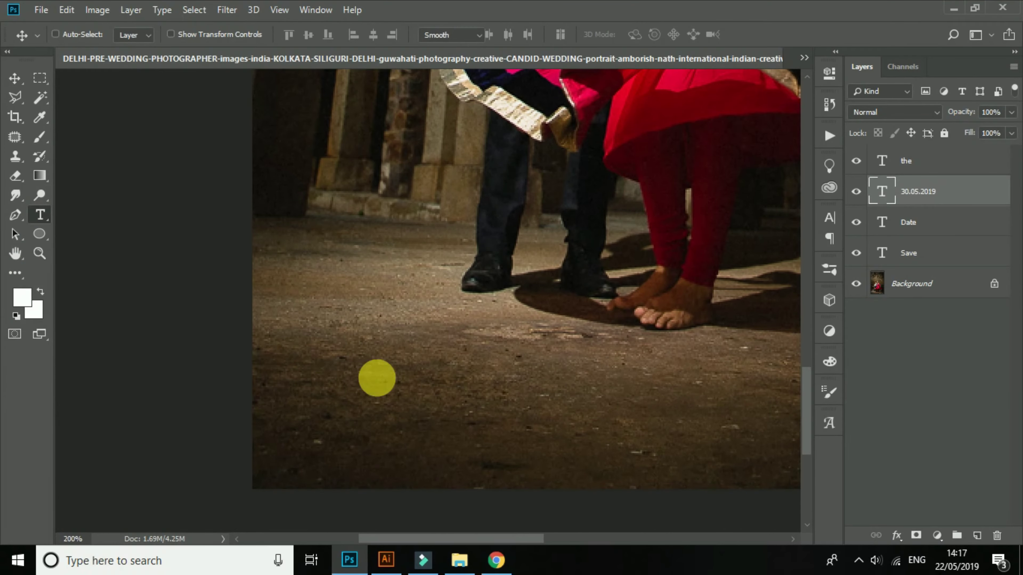
{"action": "left_click", "coordinate": [377, 378]}
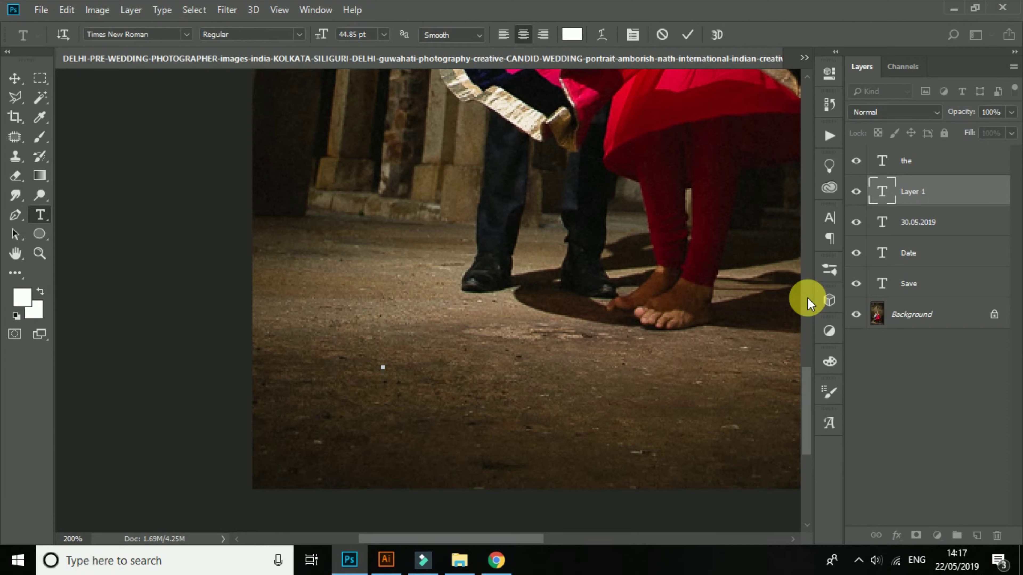
{"action": "type", "text": "Omkar"}
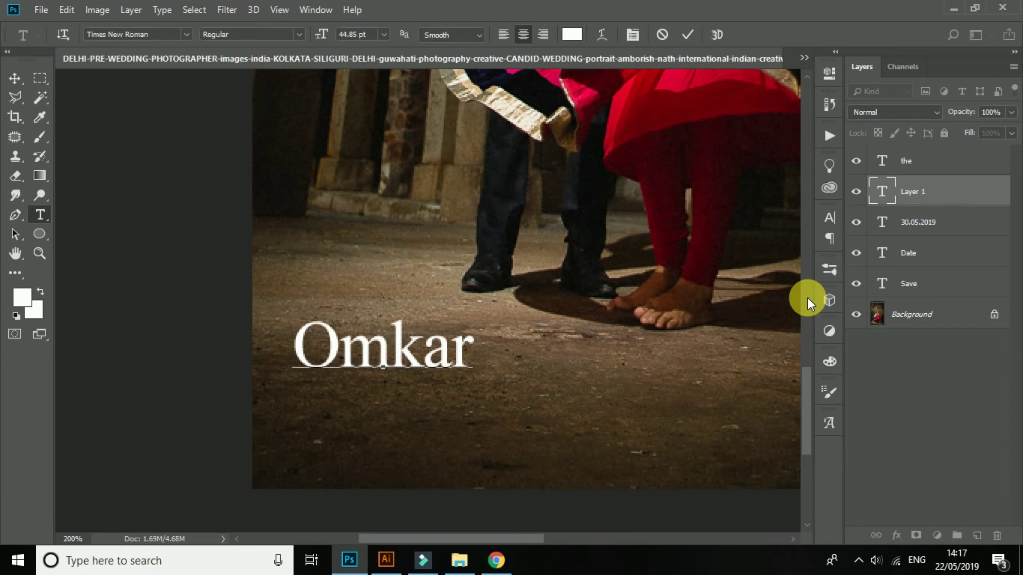
{"action": "type", "text": " 1"}
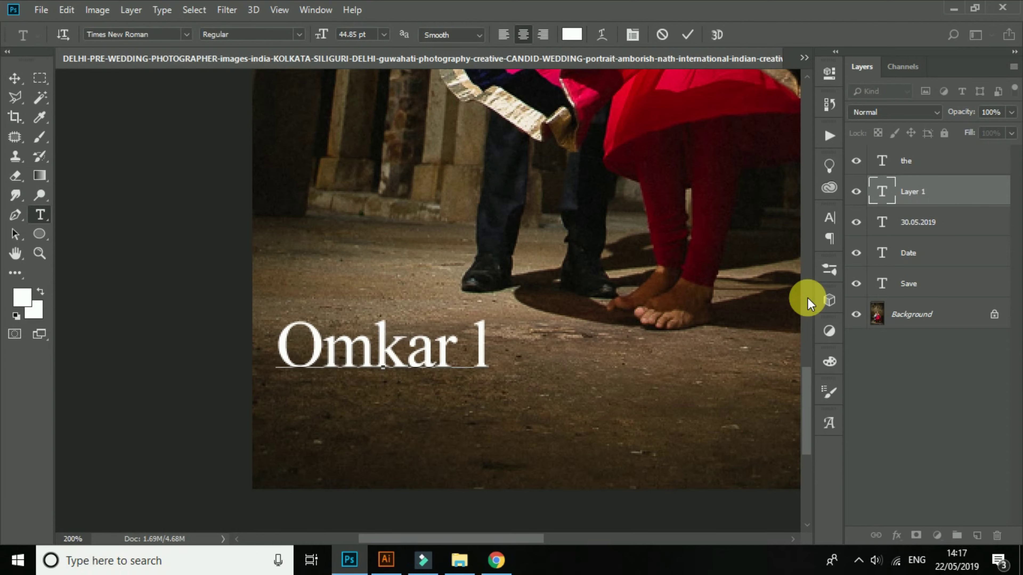
{"action": "key", "text": "BackSpace"}
{"action": "key", "text": "BackSpace"}
{"action": "type", "text": "Lawn"}
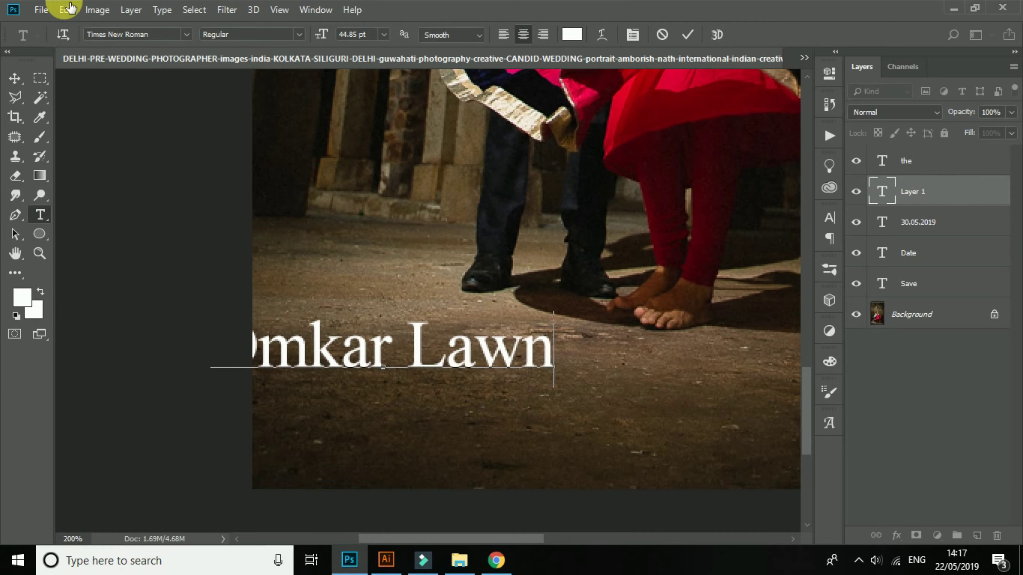
{"action": "key", "text": "ctrl+Return"}
Step: Move the "Omkar Lawn" text fully inside the photo's lower left area and scale it down to about 38 pt
{"action": "key", "text": "v"}
{"action": "left_click_drag", "start_coordinate": [372, 349], "coordinate": [471, 393]}
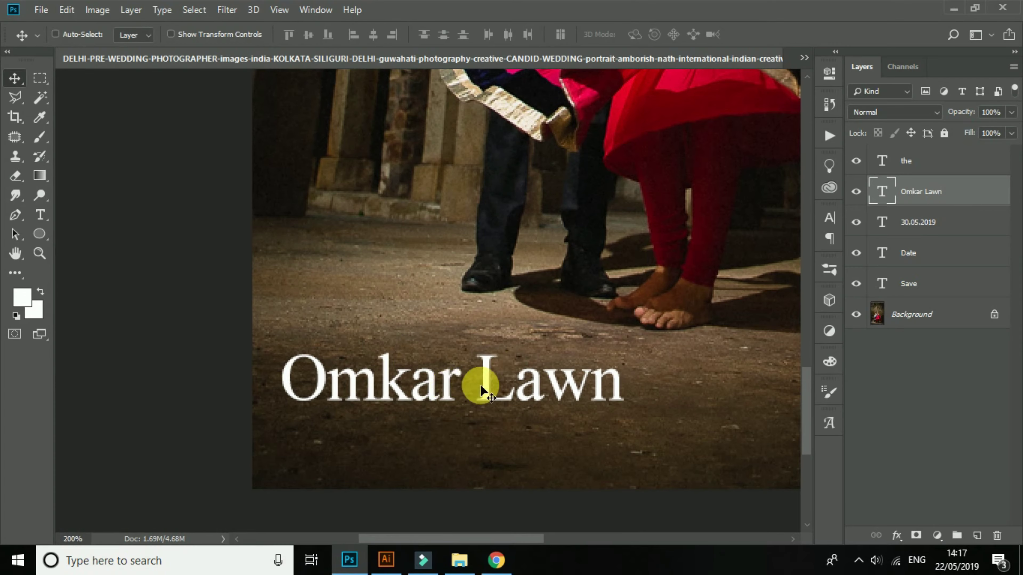
{"action": "key", "text": "ctrl+t"}
{"action": "left_click_drag", "start_coordinate": [625, 345], "coordinate": [602, 354]}
{"action": "key", "text": "Return"}
Step: Duplicate the "Omkar Lawn" text directly below itself and change the copy's wording to "pune.chikhli"
{"action": "left_click_drag", "start_coordinate": [400, 388], "coordinate": [392, 441]}
{"action": "left_click", "coordinate": [40, 215]}
{"action": "left_click", "coordinate": [318, 433]}
{"action": "left_click_drag", "start_coordinate": [318, 433], "coordinate": [806, 429]}
{"action": "key", "text": "BackSpace"}
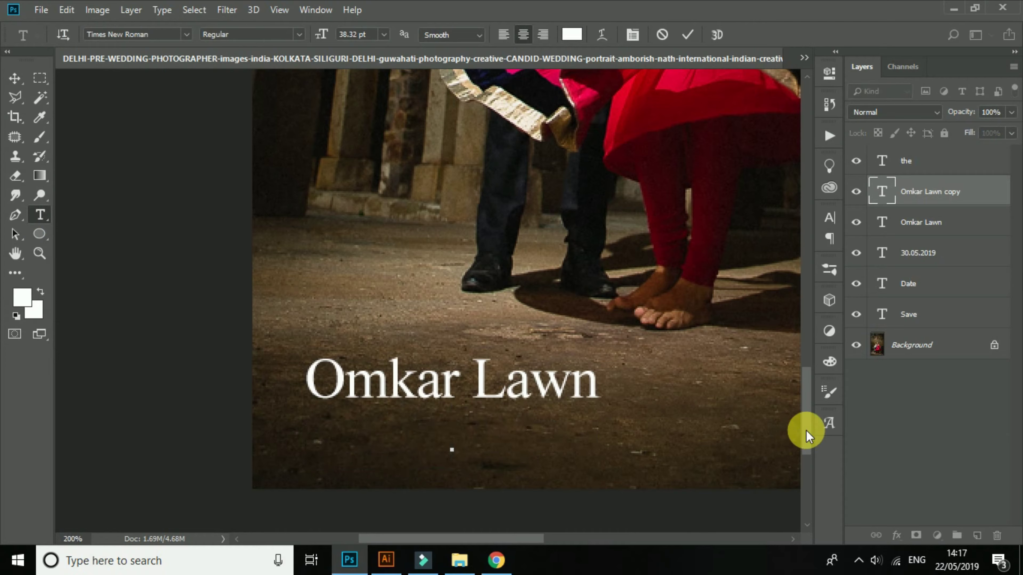
{"action": "type", "text": "pune"}
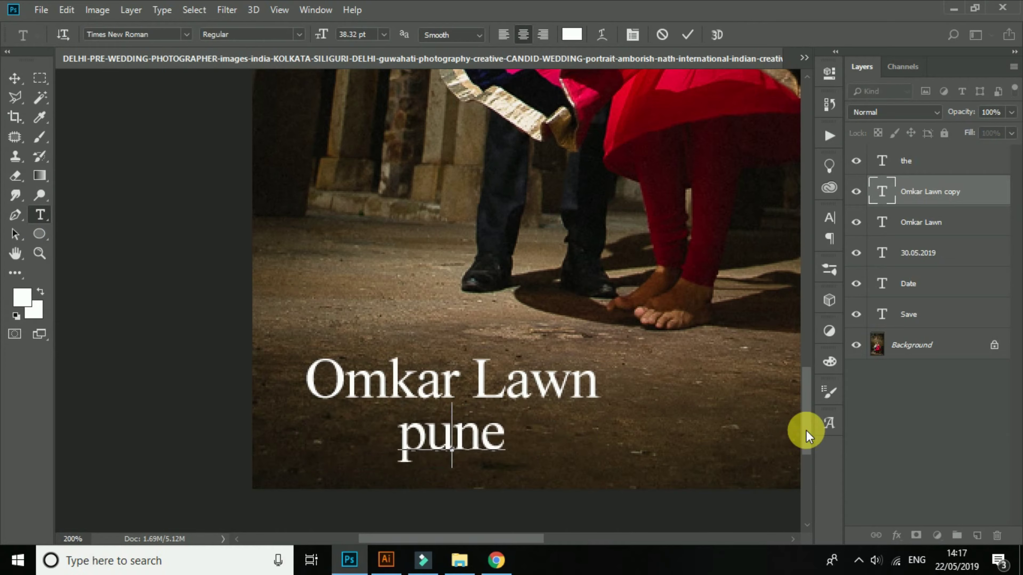
{"action": "type", "text": "une.chij"}
{"action": "key", "text": "BackSpace"}
{"action": "type", "text": "l"}
{"action": "key", "text": "BackSpace"}
{"action": "type", "text": "khli"}
Step: Scale down the "pune.chikhli" text and align its right edge with "Omkar Lawn", close beneath it
{"action": "left_click", "coordinate": [14, 78]}
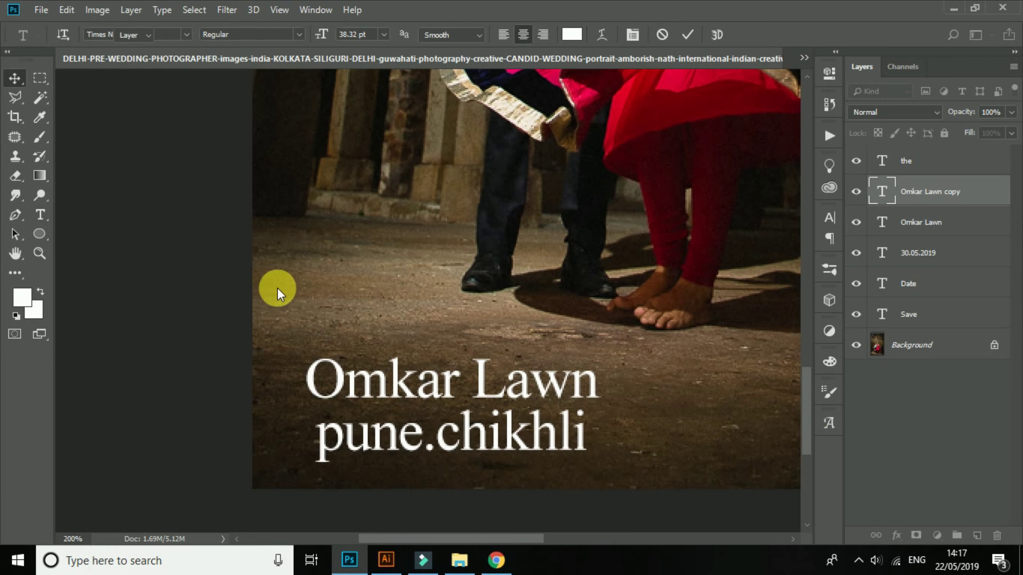
{"action": "key", "text": "ctrl+t"}
{"action": "left_click_drag", "start_coordinate": [591, 405], "coordinate": [521, 422]}
{"action": "key", "text": "Return"}
{"action": "left_click_drag", "start_coordinate": [468, 450], "coordinate": [528, 421]}
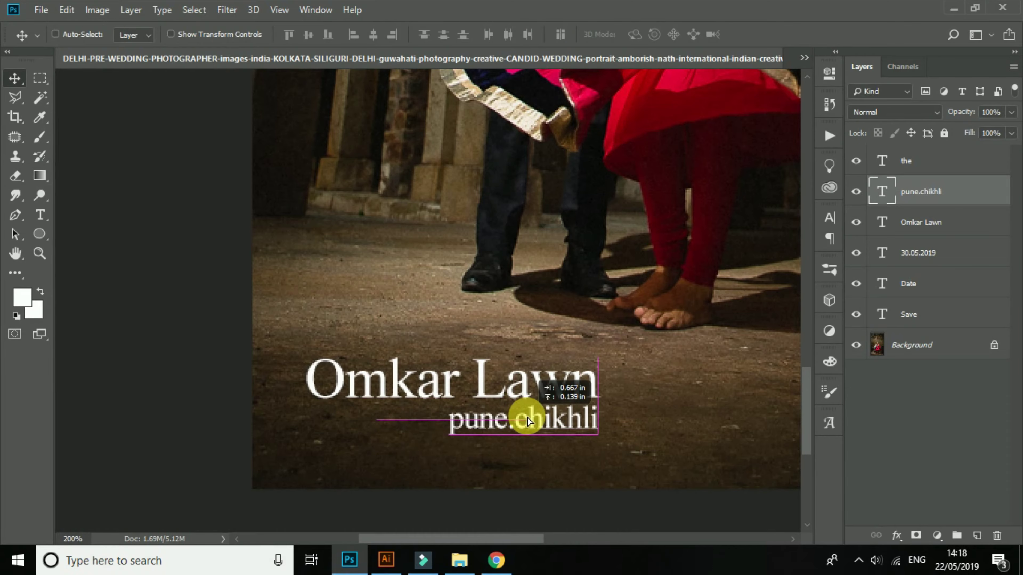
Step: Draw a thin vertical rectangle, 2 px by 47 px, just right of the "Omkar Lawn" and "pune.chikhli" text and fill it orange
{"action": "scroll", "coordinate": [639, 473], "scroll_direction": "right", "scroll_amount": 3}
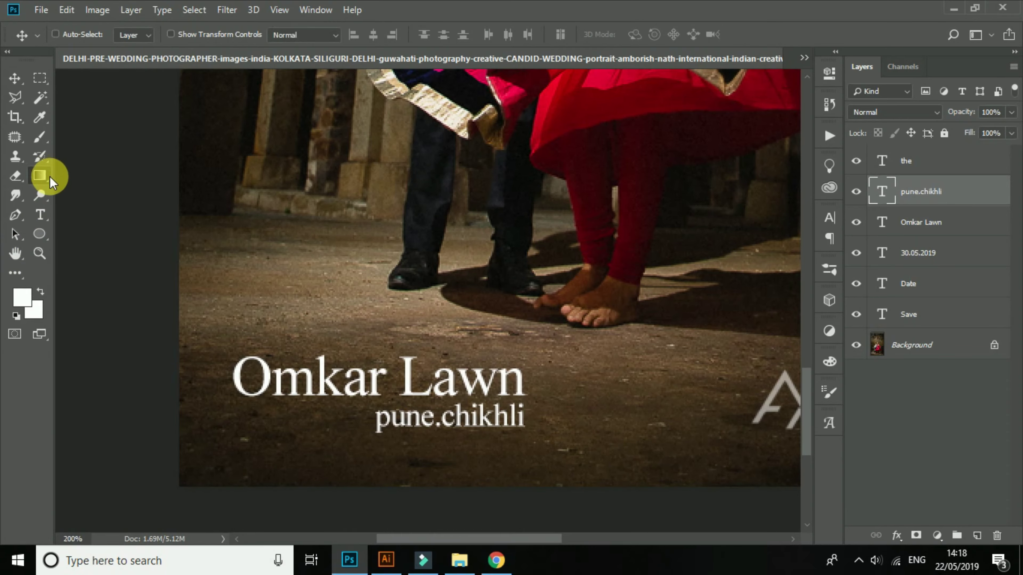
{"action": "left_click", "coordinate": [45, 179]}
{"action": "left_click", "coordinate": [40, 237]}
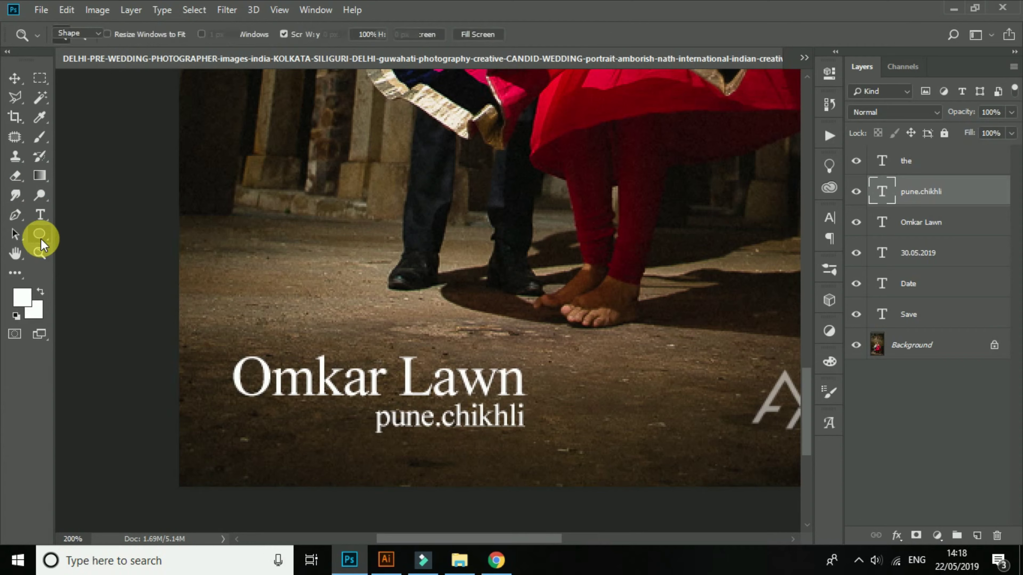
{"action": "left_click_drag", "start_coordinate": [531, 367], "coordinate": [539, 443]}
{"action": "left_click", "coordinate": [642, 161]}
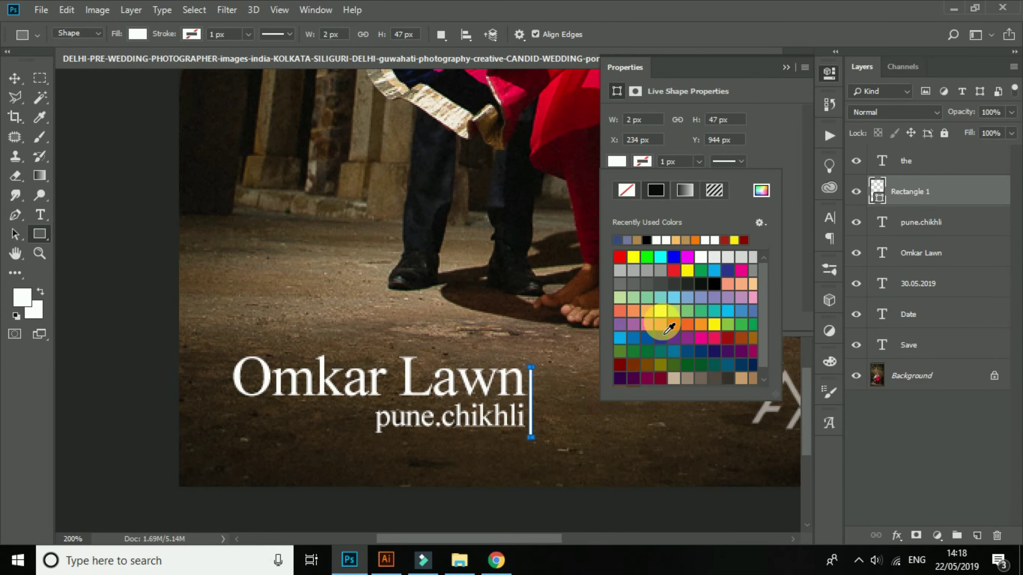
{"action": "left_click", "coordinate": [635, 240]}
{"action": "left_click", "coordinate": [786, 67]}
{"action": "left_click", "coordinate": [786, 66]}
{"action": "left_click", "coordinate": [14, 77]}
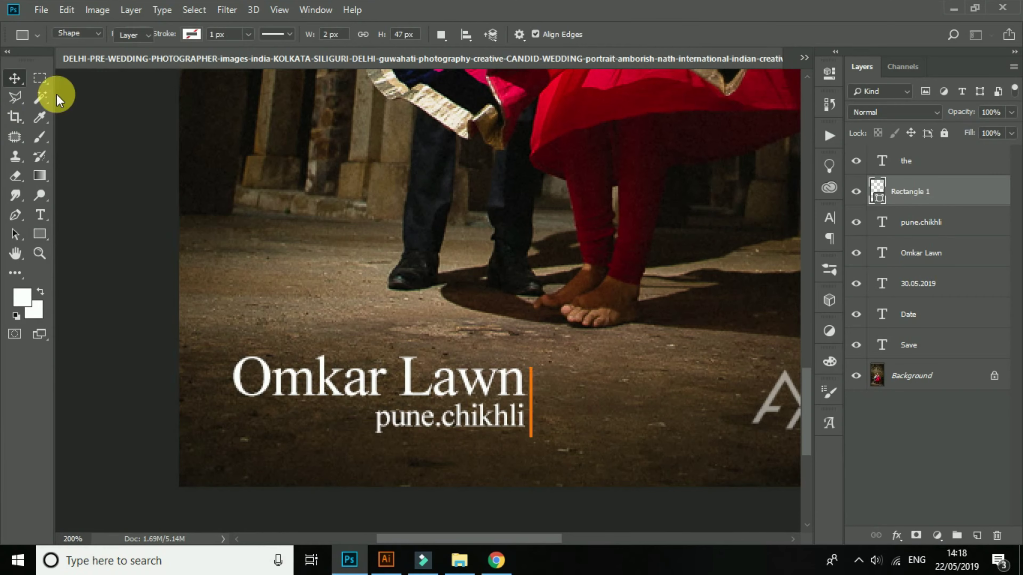
Step: Add white Times New Roman text reading "7pm" just right of the orange line and scale it down slightly
{"action": "left_click_drag", "start_coordinate": [532, 389], "coordinate": [405, 431]}
{"action": "scroll", "coordinate": [395, 427], "scroll_direction": "down", "scroll_amount": 2}
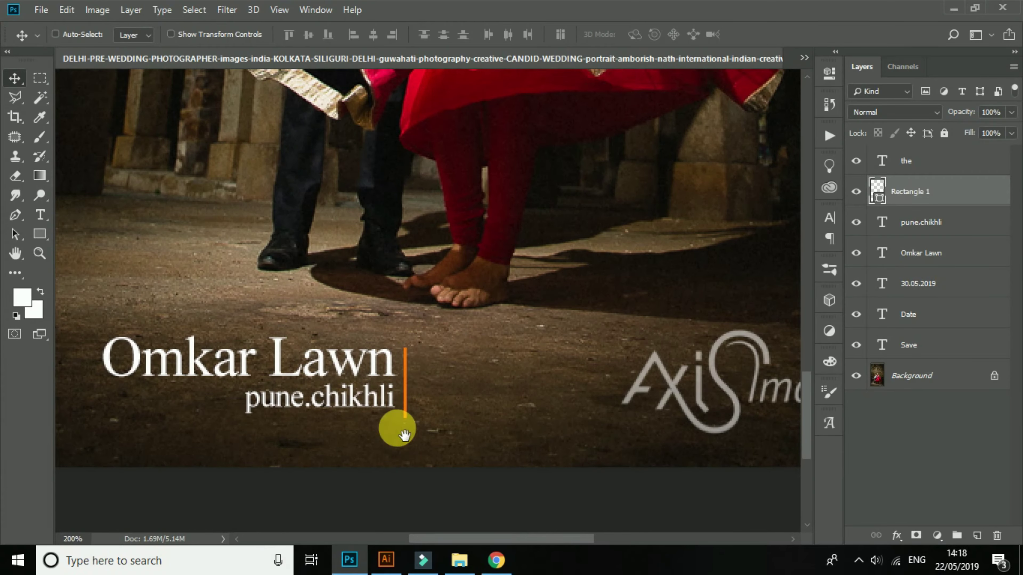
{"action": "left_click", "coordinate": [39, 215]}
{"action": "left_click", "coordinate": [440, 376]}
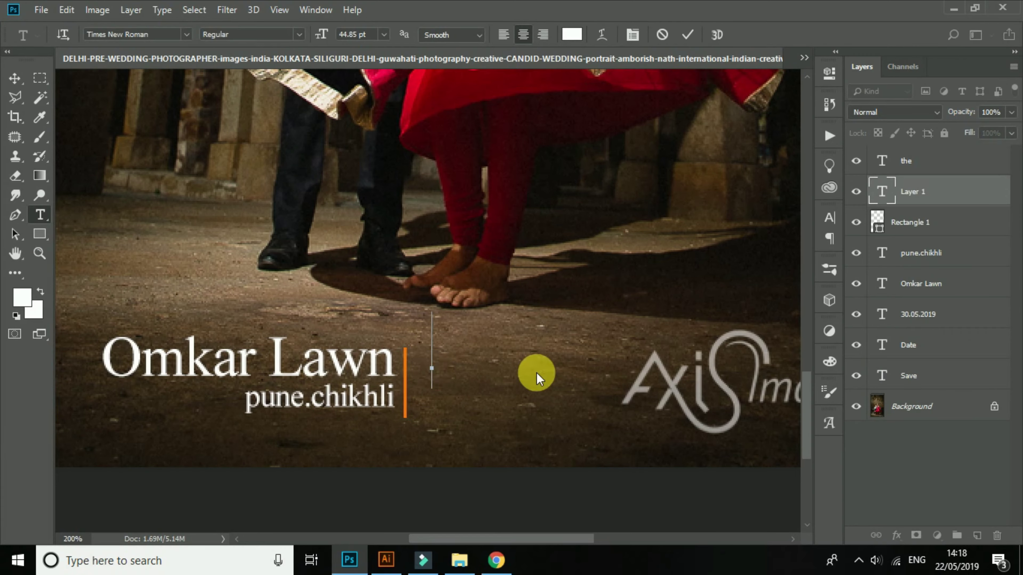
{"action": "type", "text": "7pm"}
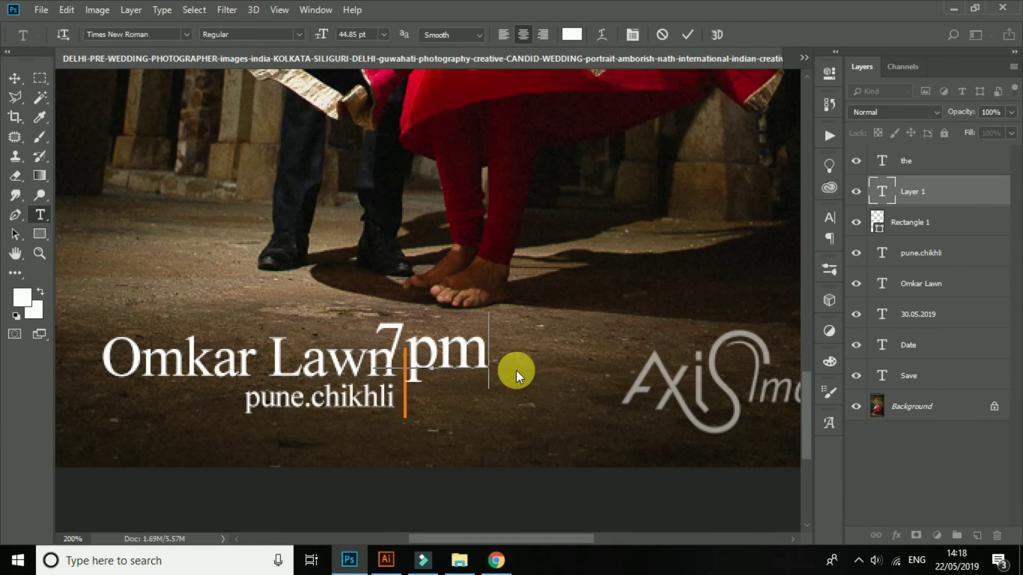
{"action": "left_click", "coordinate": [15, 78]}
{"action": "left_click_drag", "start_coordinate": [435, 357], "coordinate": [473, 366]}
{"action": "key", "text": "ctrl+t"}
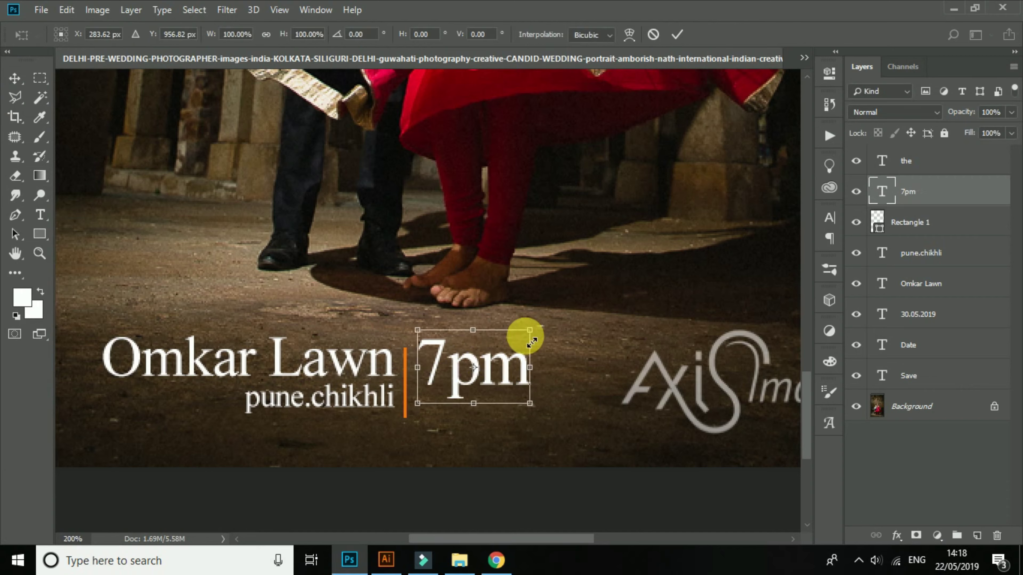
{"action": "left_click_drag", "start_coordinate": [530, 333], "coordinate": [522, 347]}
{"action": "key", "text": "Return"}
Step: Duplicate the "pune.chikhli" text to beneath "7pm", change the copy's wording to "onwards" and place it close to the orange line
{"action": "left_click_drag", "start_coordinate": [455, 356], "coordinate": [443, 405]}
{"action": "key", "text": "Delete"}
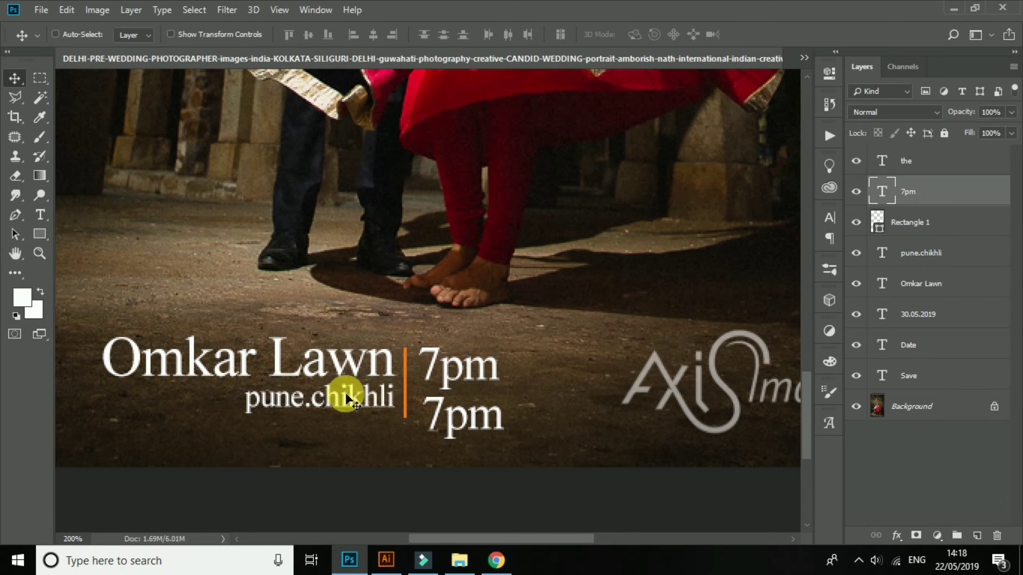
{"action": "left_click", "coordinate": [376, 409], "text": "ctrl"}
{"action": "left_click_drag", "start_coordinate": [343, 405], "coordinate": [504, 407], "text": "alt"}
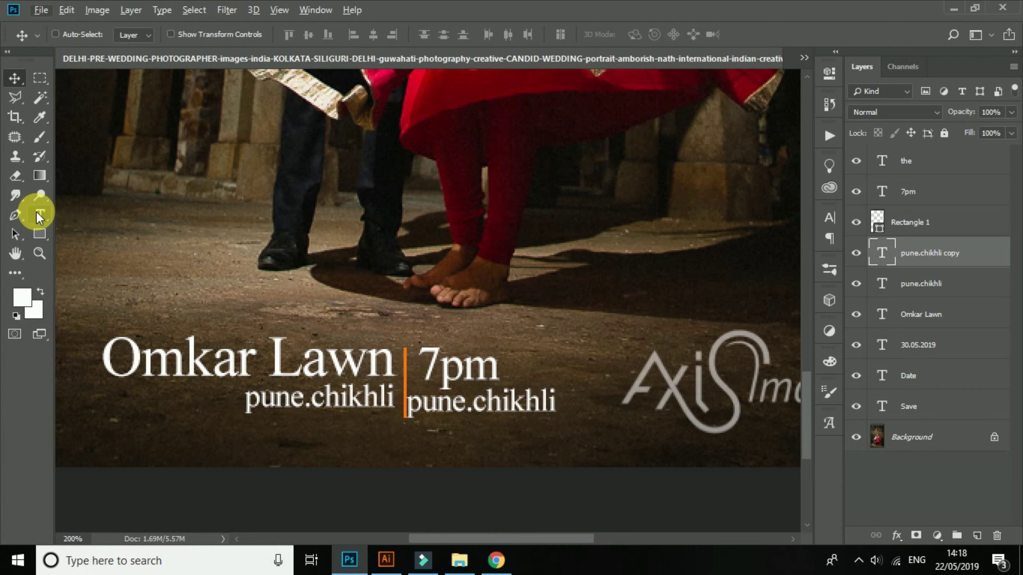
{"action": "left_click", "coordinate": [39, 215]}
{"action": "left_click_drag", "start_coordinate": [406, 403], "coordinate": [437, 403]}
{"action": "key", "text": "ctrl+a"}
{"action": "key", "text": "BackSpace"}
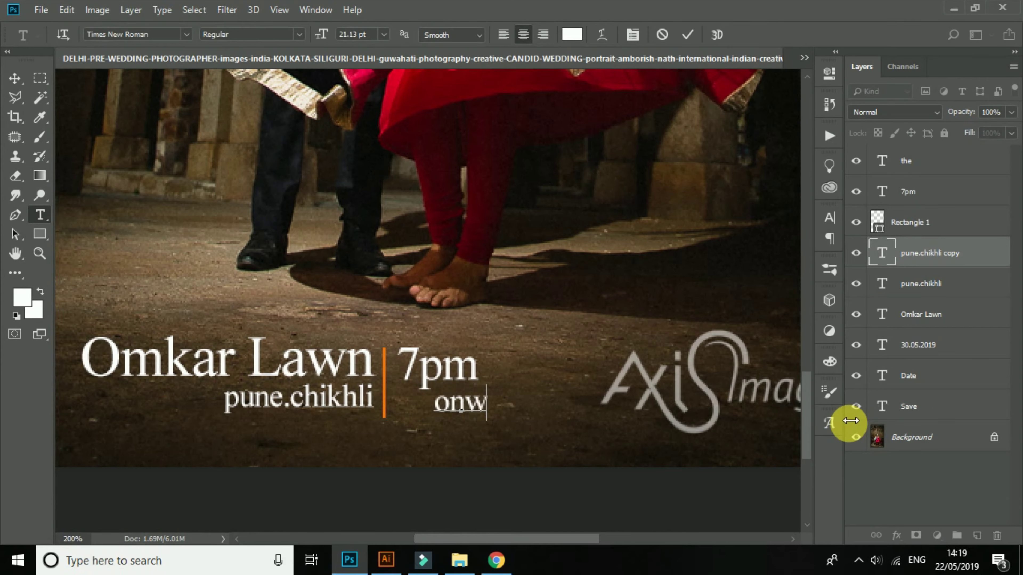
{"action": "left_click", "coordinate": [15, 78]}
{"action": "mouse_move", "coordinate": [444, 404]}
{"action": "left_mouse_down"}
{"action": "mouse_move", "coordinate": [422, 404]}
{"action": "mouse_move", "coordinate": [431, 403]}
{"action": "left_mouse_up"}
Step: Switch to the open landscape photo of the couple standing by the haystack
{"action": "left_click_drag", "start_coordinate": [590, 273], "coordinate": [590, 345]}
{"action": "scroll", "coordinate": [596, 350], "scroll_direction": "down", "scroll_amount": 3}
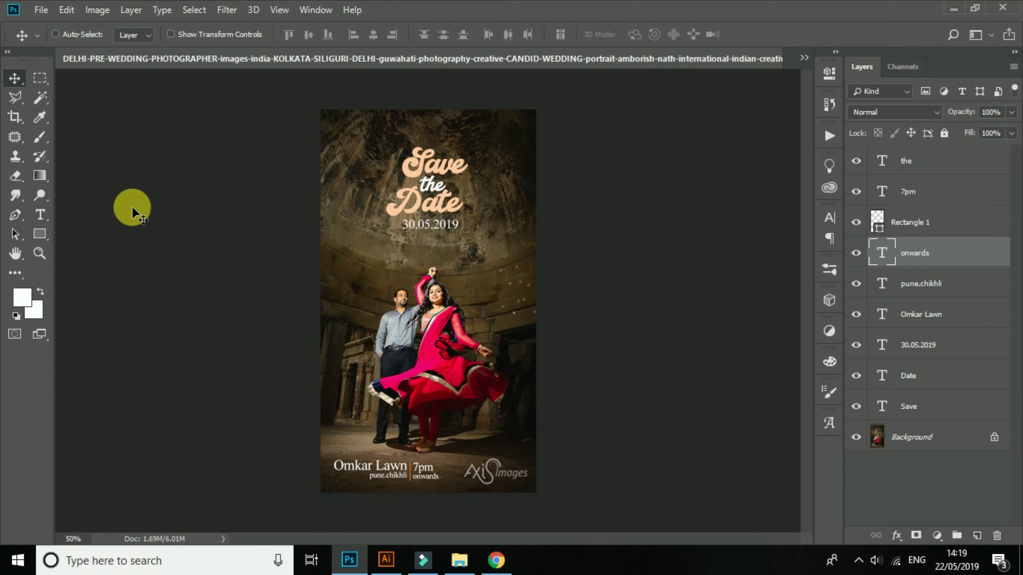
{"action": "left_click", "coordinate": [804, 57]}
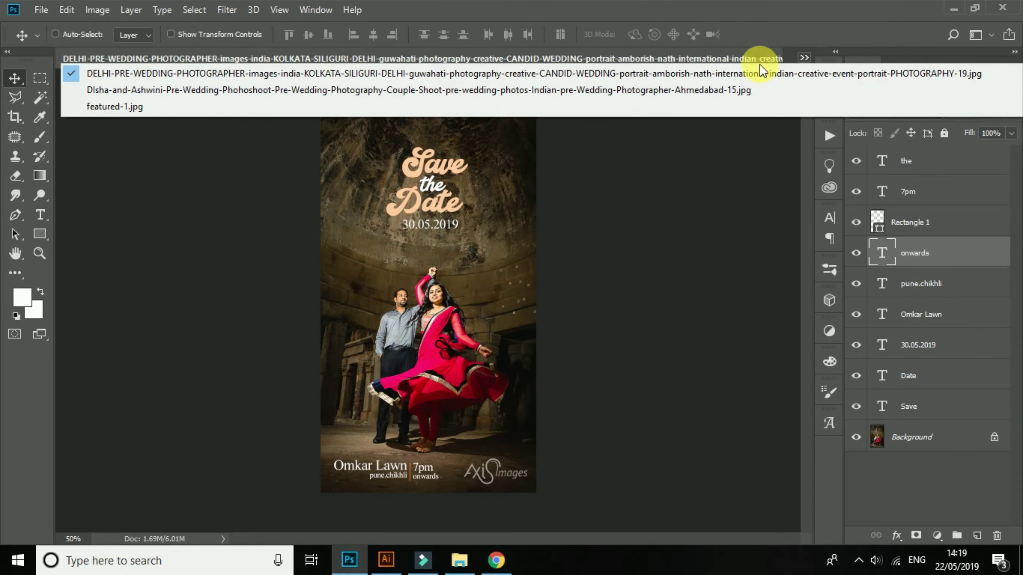
{"action": "left_click", "coordinate": [514, 91]}
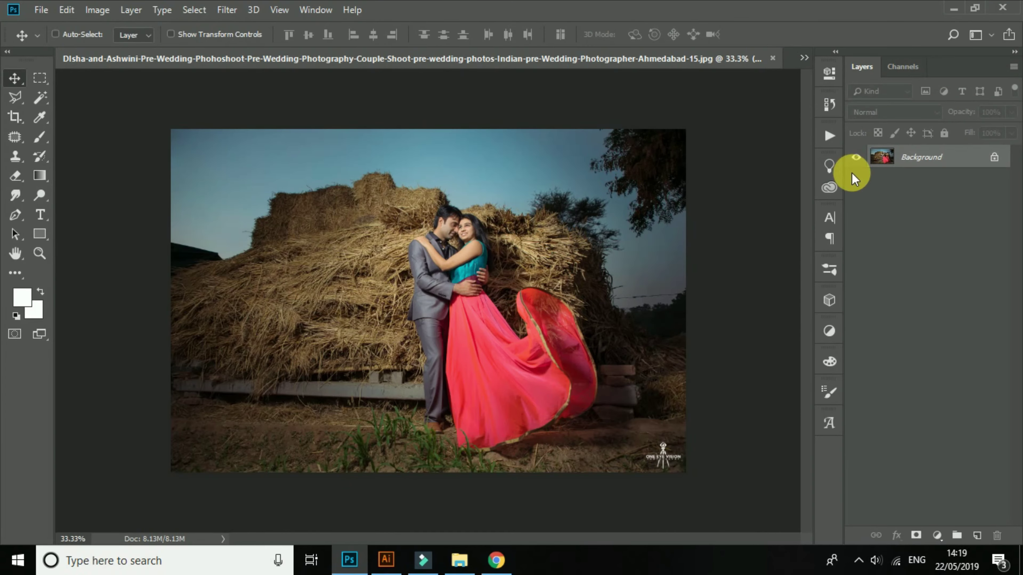
Step: Add white text reading "Save" on the haystack left of the couple and set its font to Rage Italic
{"action": "scroll", "coordinate": [121, 355], "scroll_direction": "up", "scroll_amount": 1}
{"action": "left_click_drag", "start_coordinate": [167, 382], "coordinate": [320, 327]}
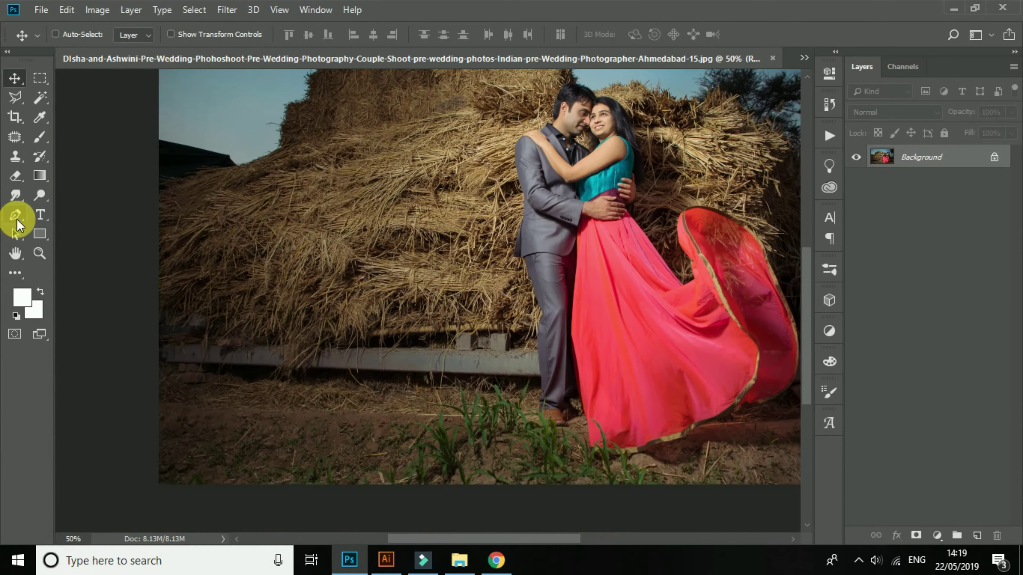
{"action": "left_click", "coordinate": [39, 214]}
{"action": "left_click", "coordinate": [268, 326]}
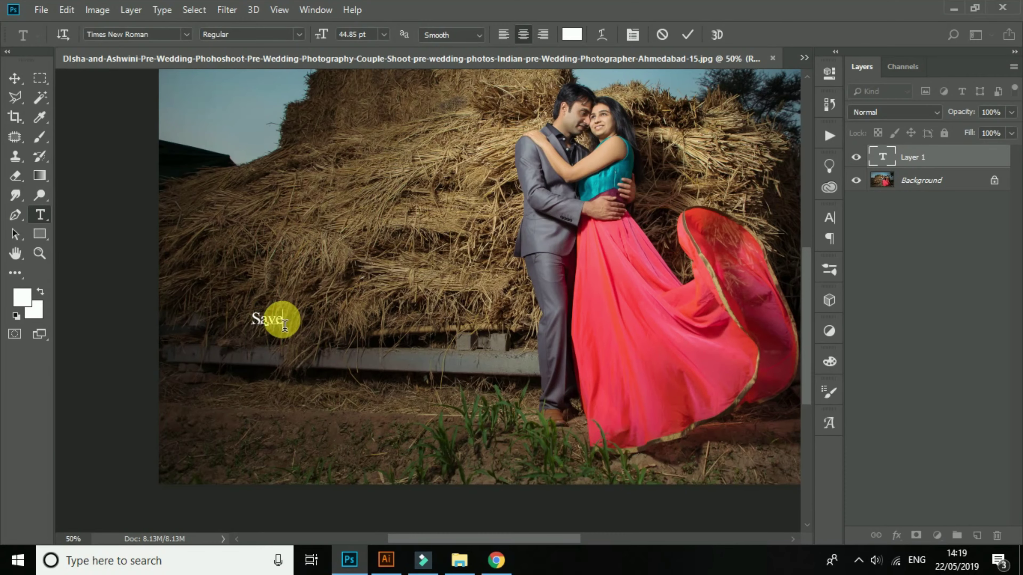
{"action": "left_click_drag", "start_coordinate": [284, 325], "coordinate": [158, 317]}
{"action": "left_click", "coordinate": [185, 35]}
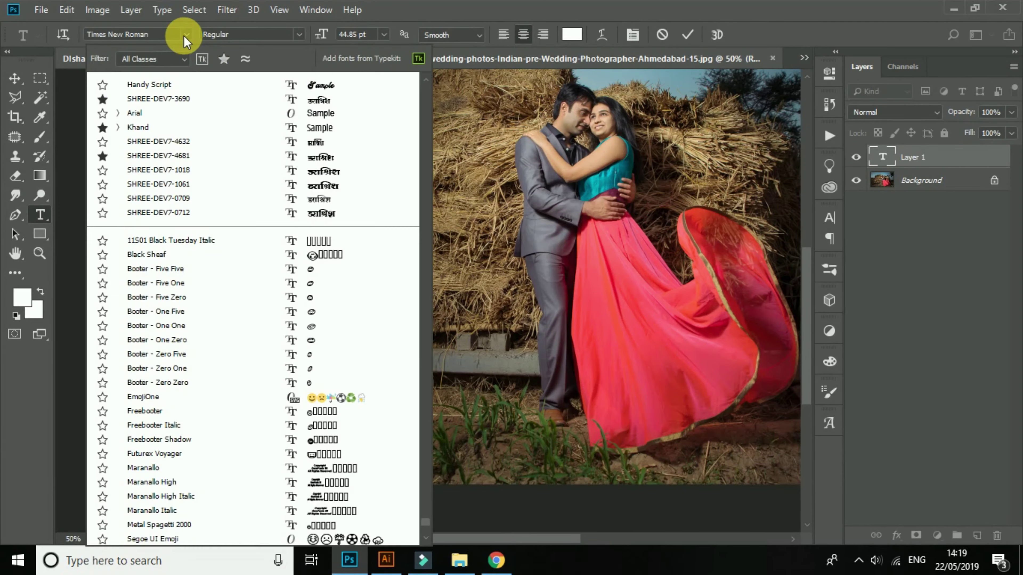
{"action": "left_click_drag", "start_coordinate": [425, 523], "coordinate": [427, 407]}
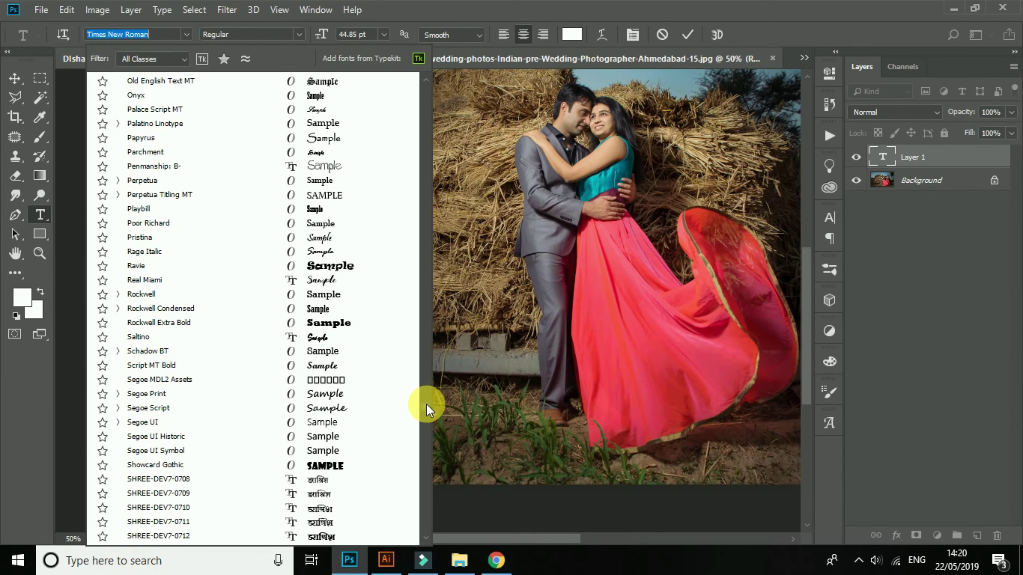
{"action": "left_click", "coordinate": [320, 249]}
Step: Move the "Save" text higher on the haystack and scale it up to about 213 pt
{"action": "left_click", "coordinate": [14, 81]}
{"action": "left_click_drag", "start_coordinate": [274, 320], "coordinate": [303, 229]}
{"action": "key", "text": "ctrl+t"}
{"action": "left_click_drag", "start_coordinate": [348, 198], "coordinate": [392, 212]}
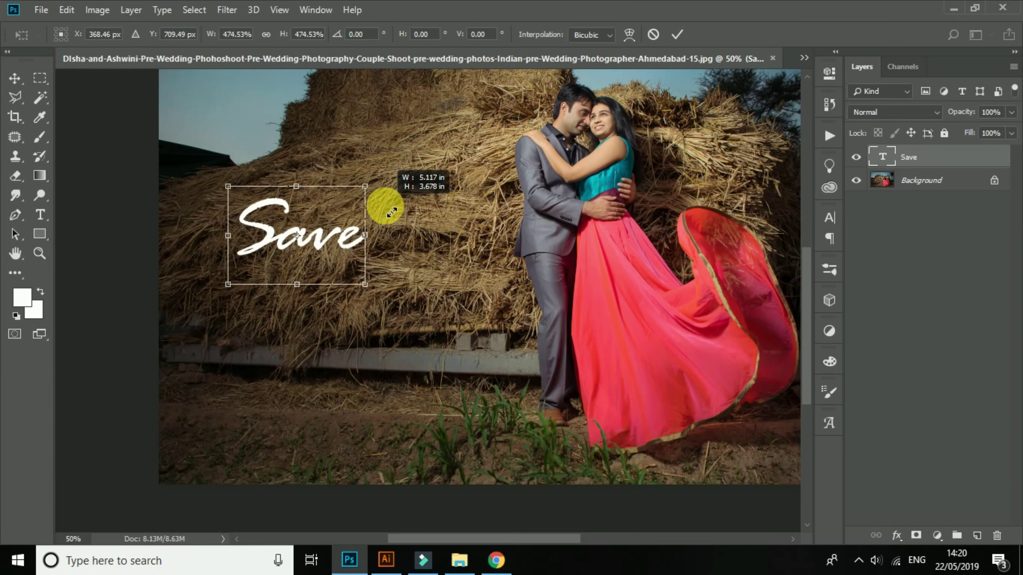
{"action": "key", "text": "Return"}
Step: Duplicate the "Save" text directly below itself and change the copy's wording to lowercase "the"
{"action": "left_click_drag", "start_coordinate": [324, 240], "coordinate": [333, 302]}
{"action": "left_click", "coordinate": [40, 215]}
{"action": "double_click", "coordinate": [253, 290]}
{"action": "key", "text": "BackSpace"}
{"action": "type", "text": "THE"}
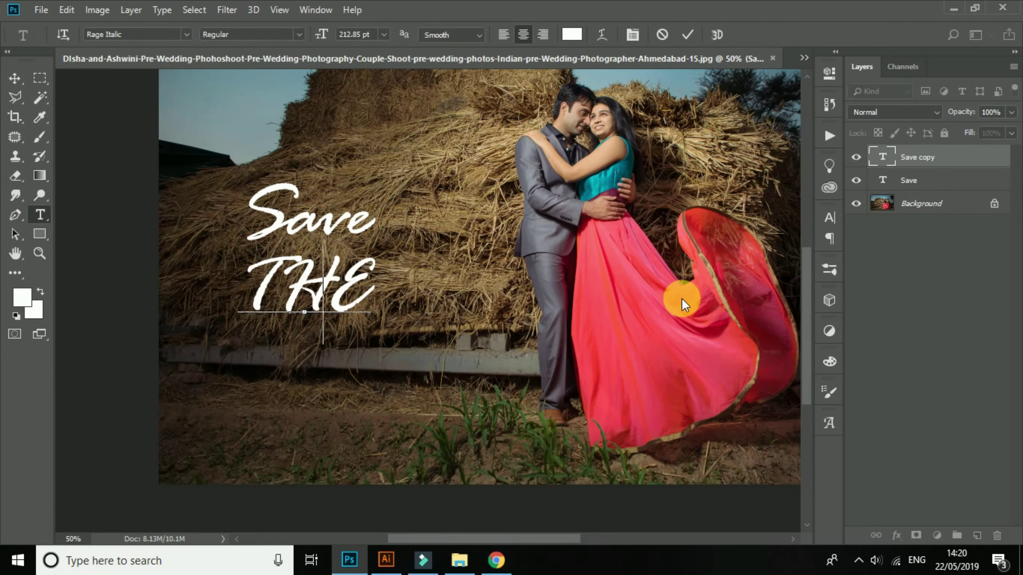
{"action": "key", "text": "BackSpace"}
{"action": "key", "text": "BackSpace"}
{"action": "key", "text": "BackSpace"}
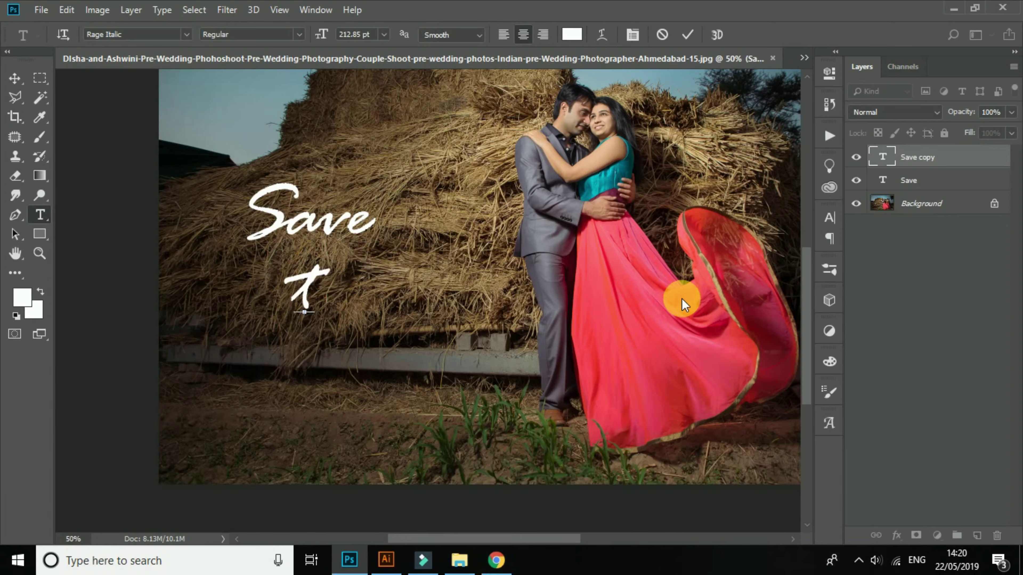
{"action": "type", "text": "the"}
Step: Move "the" up close beneath "Save" and scale it down to be smaller than the "Save" text
{"action": "left_click", "coordinate": [15, 78]}
{"action": "left_click_drag", "start_coordinate": [287, 300], "coordinate": [316, 276]}
{"action": "key", "text": "ctrl+t"}
{"action": "left_click_drag", "start_coordinate": [354, 229], "coordinate": [343, 249]}
{"action": "key", "text": "Return"}
Step: Duplicate the "Save" text to below "the" and change the copy's wording to "Date"
{"action": "right_click", "coordinate": [308, 229]}
{"action": "left_click", "coordinate": [335, 226]}
{"action": "left_click_drag", "start_coordinate": [315, 226], "coordinate": [582, 326]}
{"action": "left_click", "coordinate": [40, 215]}
{"action": "key", "text": "BackSpace"}
{"action": "type", "text": "Date"}
{"action": "left_click_drag", "start_coordinate": [268, 296], "coordinate": [272, 290]}
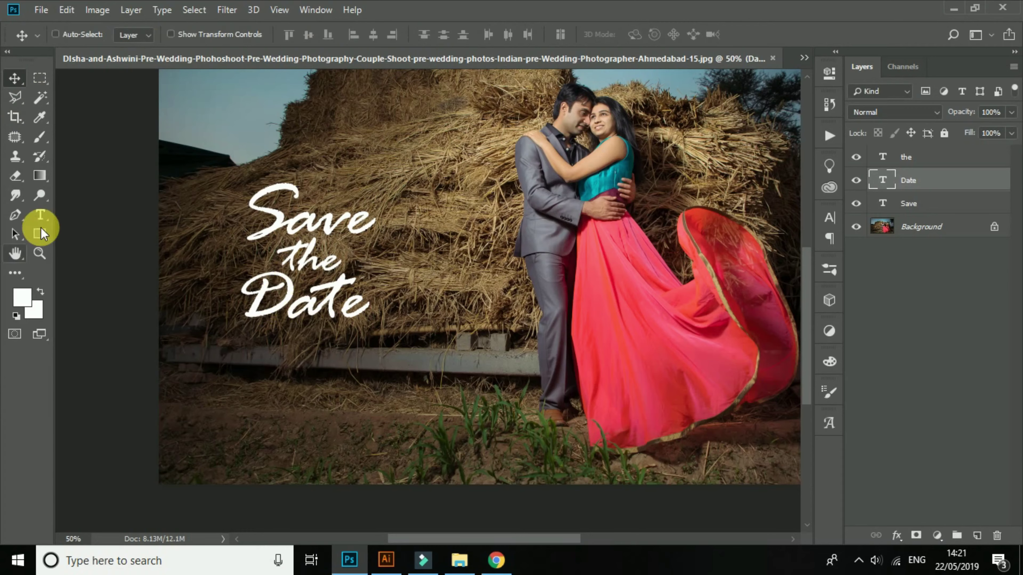
Step: Add white text reading "25.05.2019" below the title and set its font to MEAN 26 Serif
{"action": "left_click", "coordinate": [41, 215]}
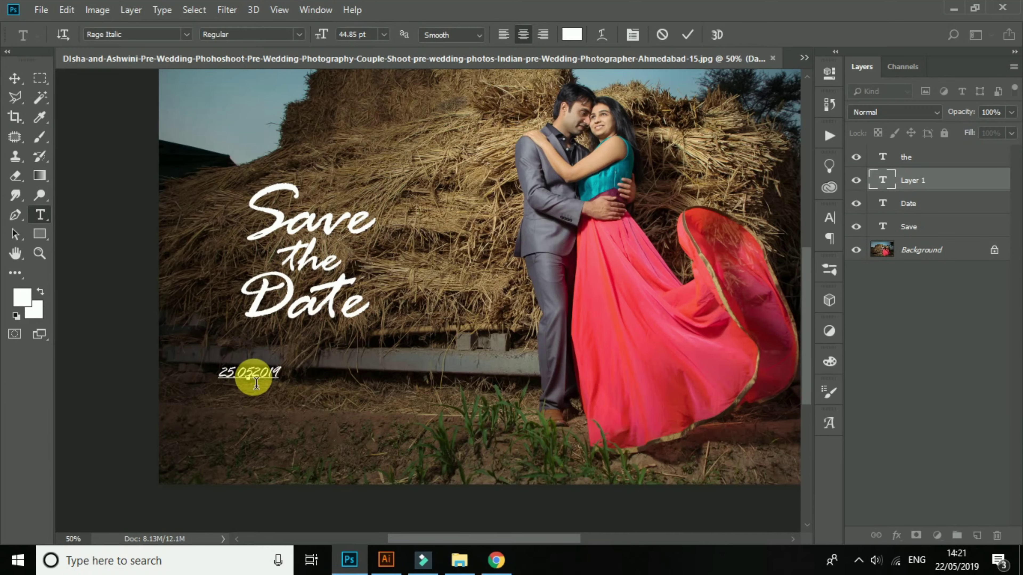
{"action": "type", "text": "."}
{"action": "left_click_drag", "start_coordinate": [289, 378], "coordinate": [65, 344]}
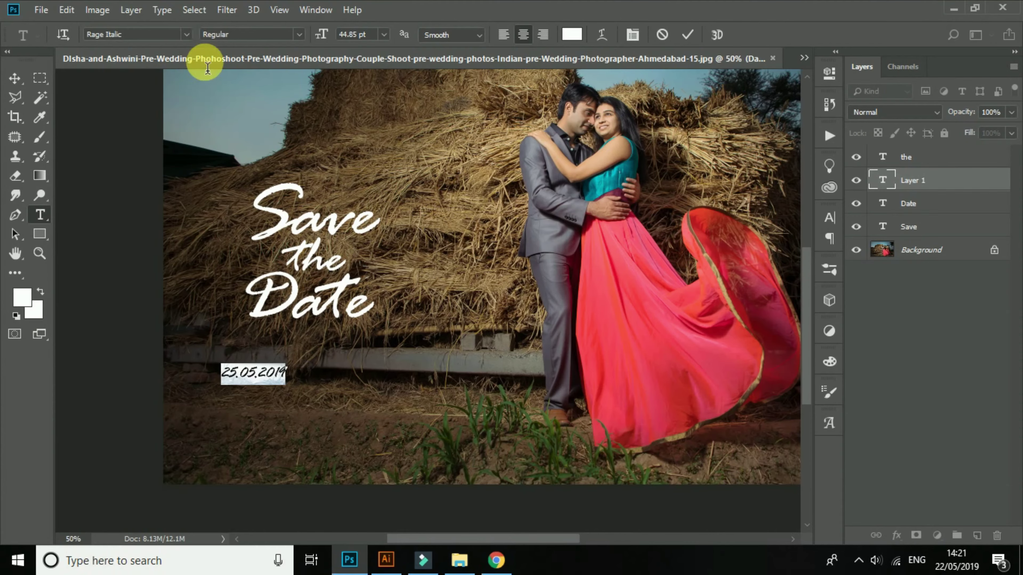
{"action": "left_click", "coordinate": [166, 36]}
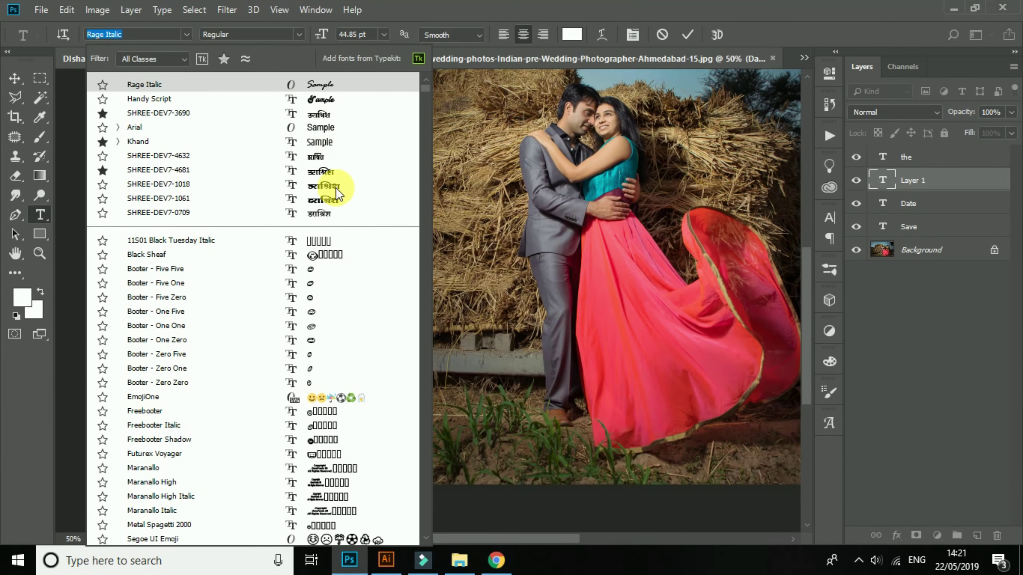
{"action": "scroll", "coordinate": [365, 308], "scroll_direction": "down", "scroll_amount": 7}
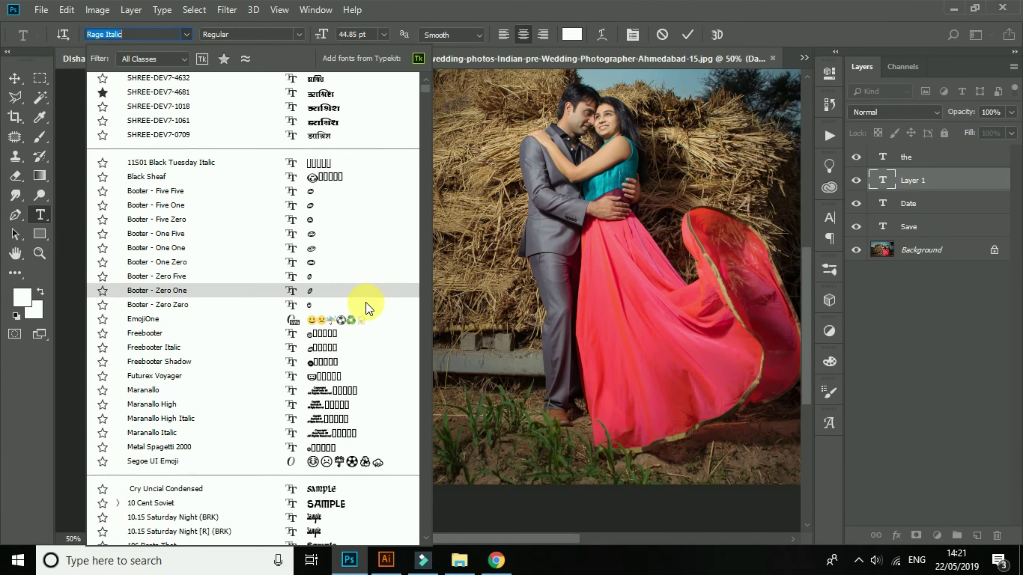
{"action": "scroll", "coordinate": [358, 330], "scroll_direction": "down", "scroll_amount": 17}
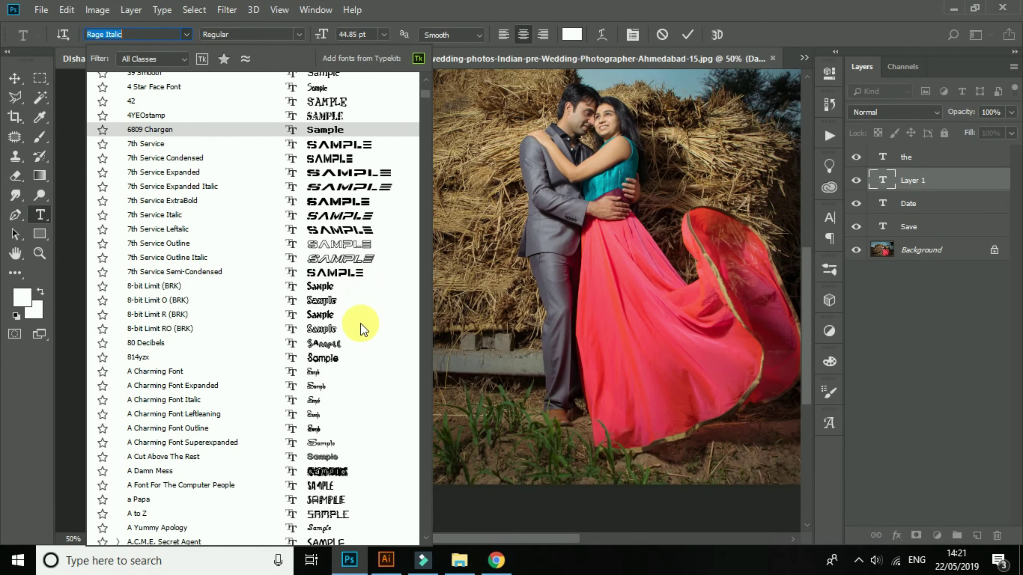
{"action": "scroll", "coordinate": [336, 333], "scroll_direction": "down", "scroll_amount": 11}
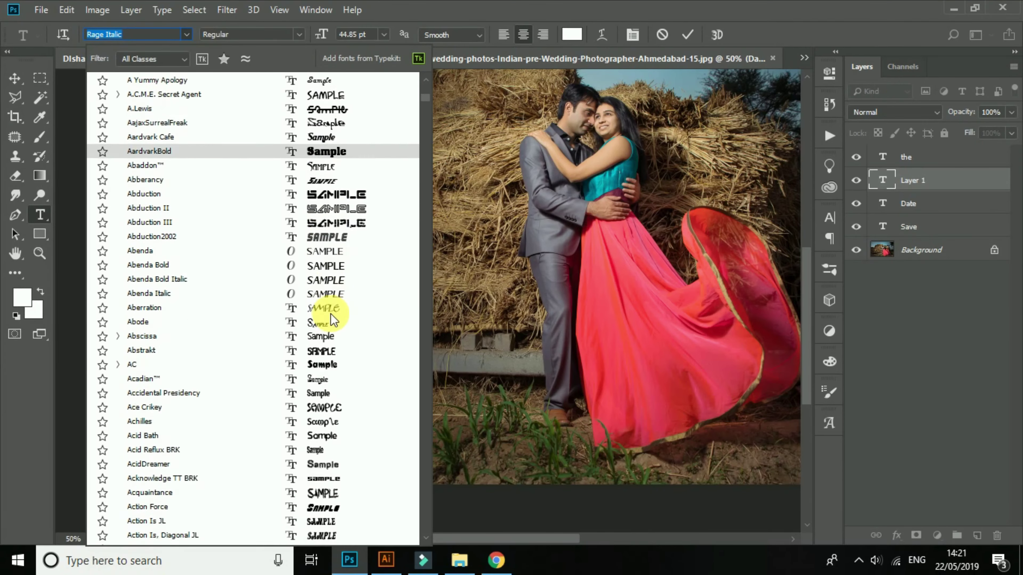
{"action": "scroll", "coordinate": [330, 315], "scroll_direction": "down", "scroll_amount": 3}
{"action": "left_click_drag", "start_coordinate": [425, 99], "coordinate": [425, 381]}
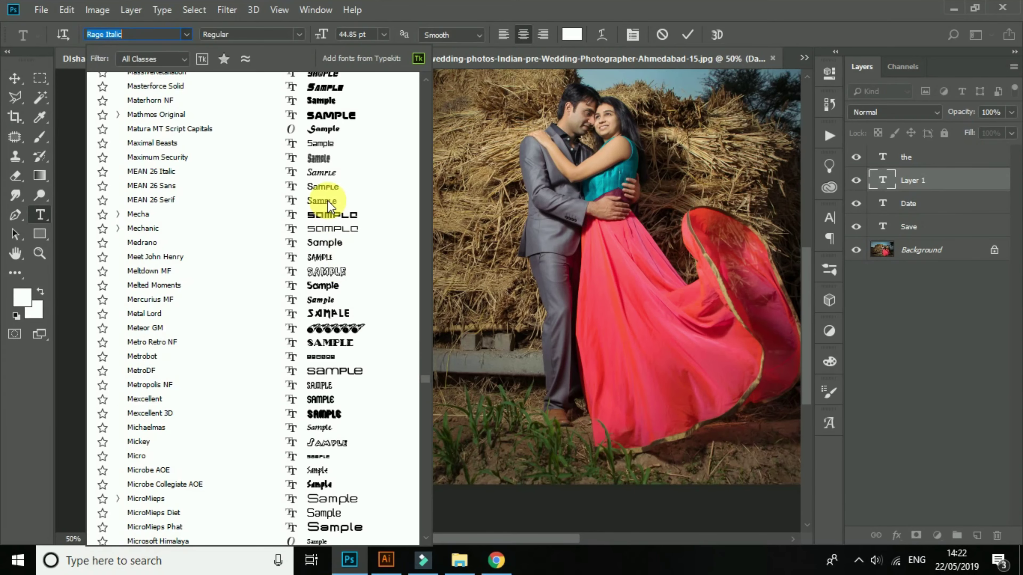
{"action": "key", "text": "Escape"}
{"action": "left_click", "coordinate": [4, 77]}
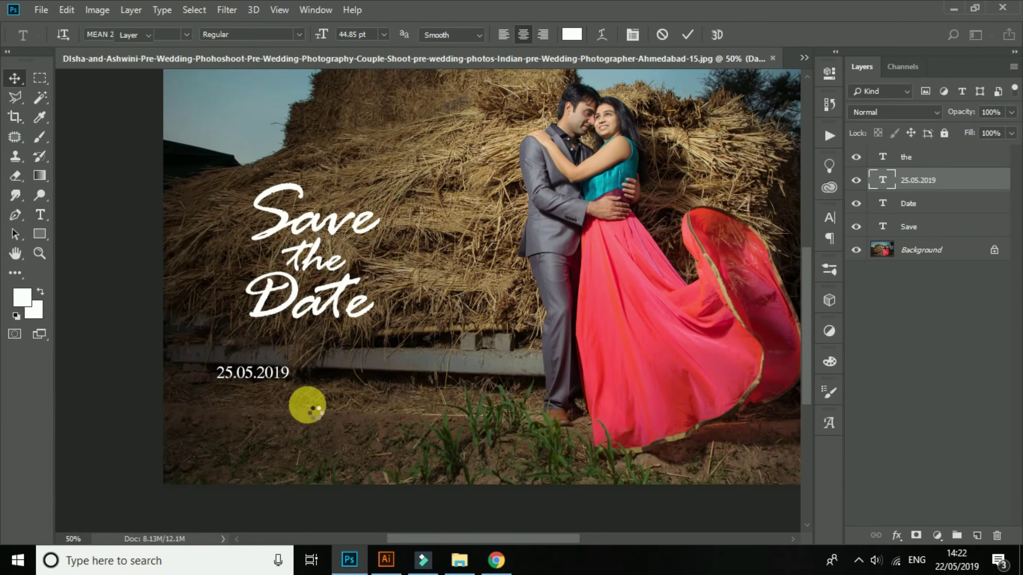
Step: Move the "25.05.2019" text directly beneath the word "Date", centred under the title
{"action": "left_click_drag", "start_coordinate": [312, 344], "coordinate": [312, 337]}
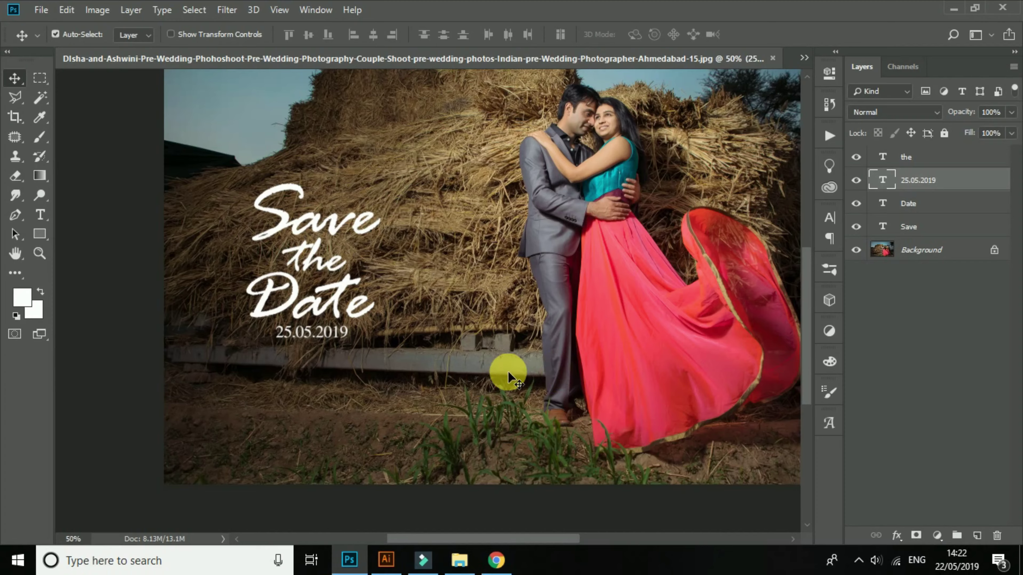
{"action": "key", "text": "ctrl+minus"}
{"action": "key", "text": "ctrl+plus"}
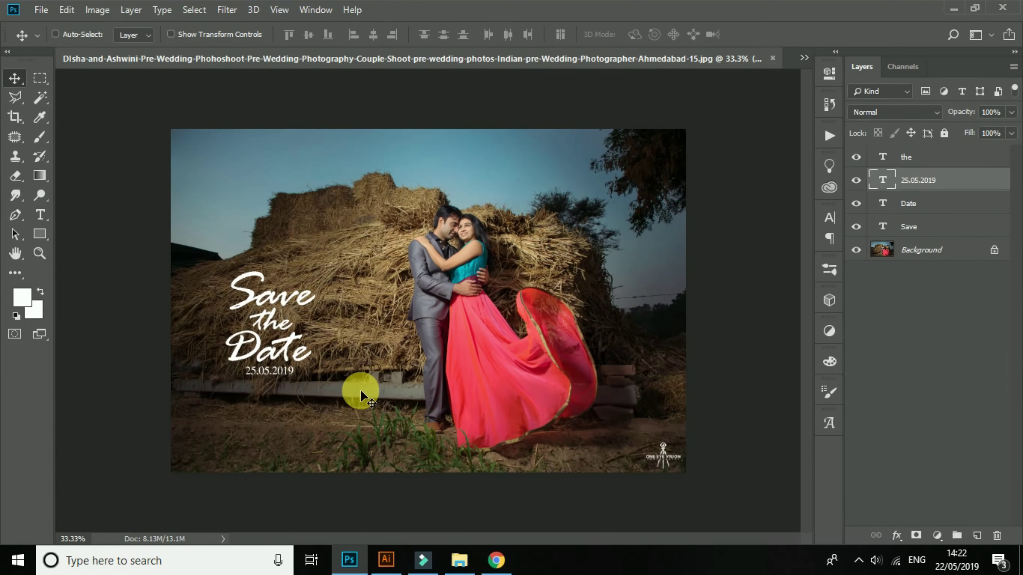
{"action": "key", "text": "ctrl+plus"}
{"action": "left_click_drag", "start_coordinate": [256, 396], "coordinate": [572, 388]}
{"action": "left_click_drag", "start_coordinate": [552, 315], "coordinate": [515, 370]}
{"action": "left_click_drag", "start_coordinate": [436, 111], "coordinate": [413, 99]}
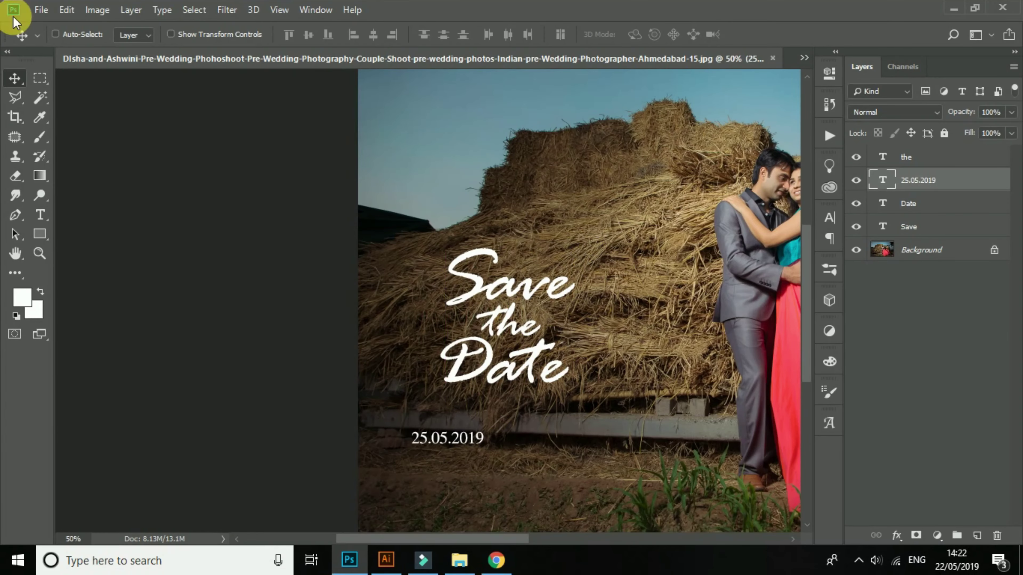
{"action": "key", "text": "ctrl+e"}
{"action": "key", "text": "ctrl+z"}
{"action": "left_click_drag", "start_coordinate": [450, 433], "coordinate": [511, 405]}
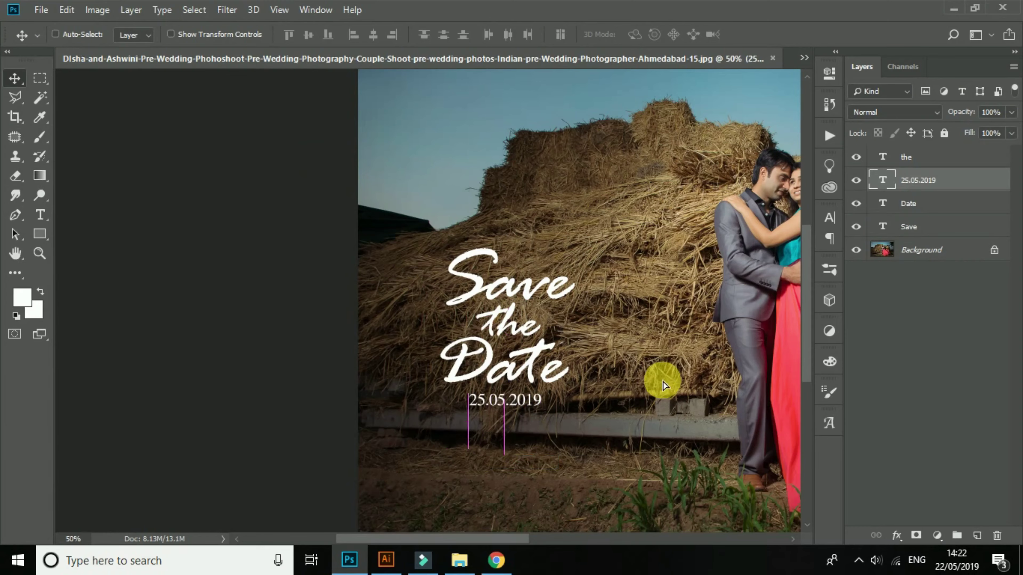
Step: Turn on automatic layer selection, select all four text layers and move them together up and to the right on the haystack
{"action": "left_click", "coordinate": [55, 35]}
{"action": "left_click_drag", "start_coordinate": [530, 222], "coordinate": [426, 407]}
{"action": "left_click_drag", "start_coordinate": [494, 280], "coordinate": [583, 160]}
{"action": "left_click_drag", "start_coordinate": [667, 297], "coordinate": [534, 293]}
{"action": "key", "text": "ctrl+plus"}
{"action": "key", "text": "ctrl+plus"}
{"action": "left_click_drag", "start_coordinate": [466, 307], "coordinate": [446, 286]}
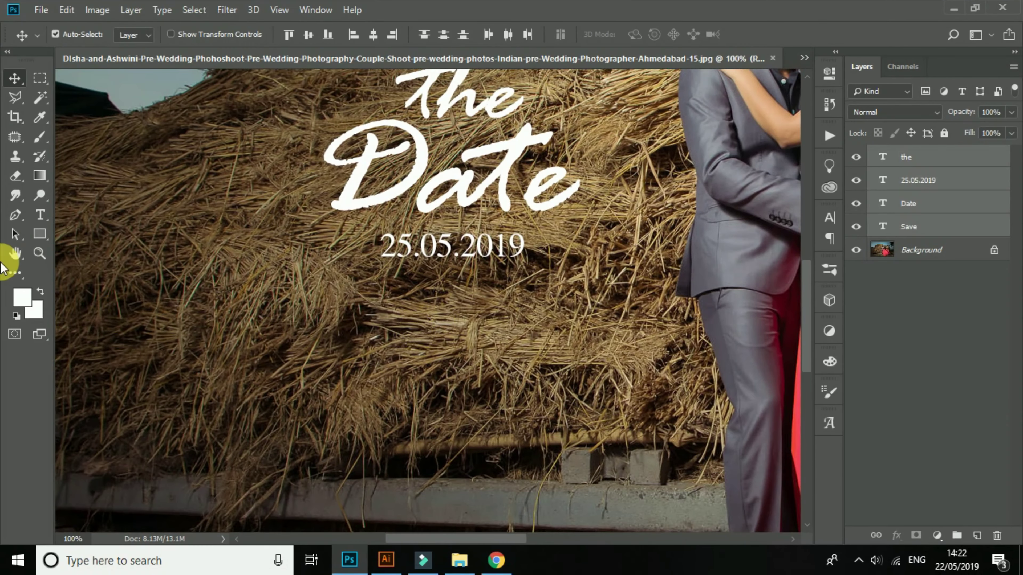
Step: Draw a thin white horizontal rectangle about 343 px wide and 4 px high beneath the date text
{"action": "left_click", "coordinate": [40, 234]}
{"action": "left_click", "coordinate": [72, 231]}
{"action": "left_click_drag", "start_coordinate": [314, 275], "coordinate": [571, 277]}
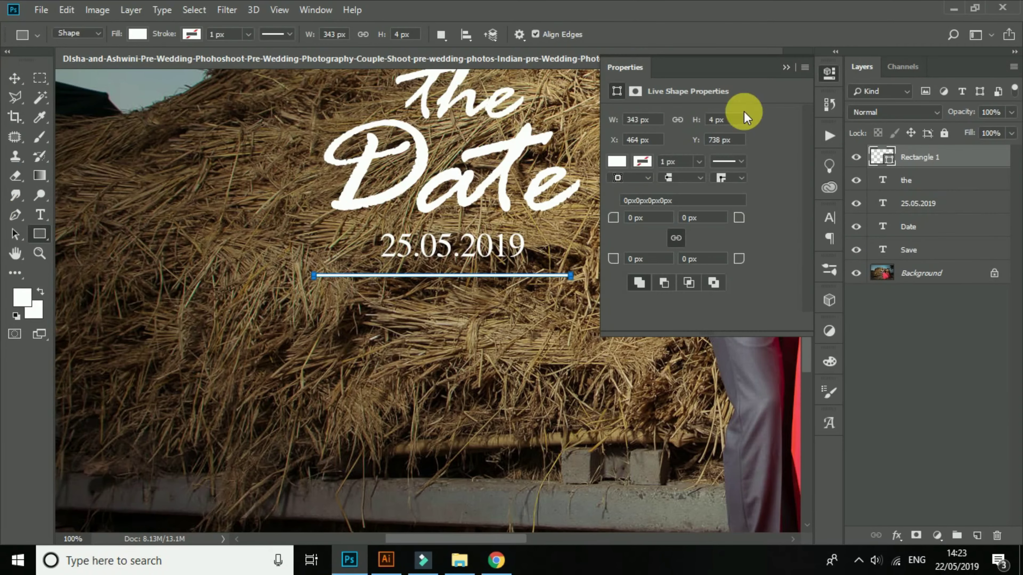
{"action": "left_click", "coordinate": [12, 79]}
{"action": "left_click_drag", "start_coordinate": [444, 277], "coordinate": [429, 324], "text": "alt"}
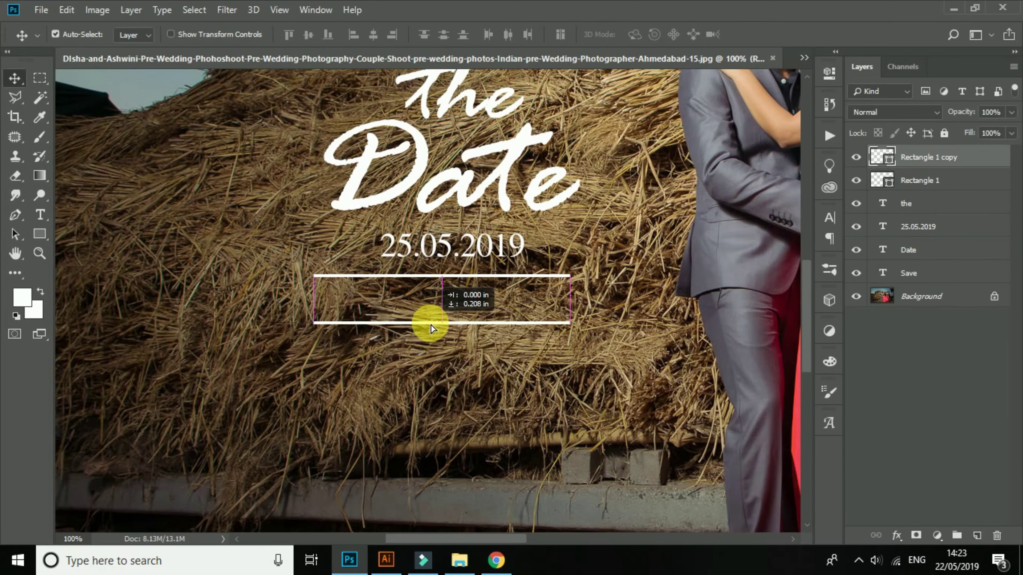
{"action": "scroll", "coordinate": [313, 384], "scroll_direction": "up", "scroll_amount": 2}
{"action": "left_click_drag", "start_coordinate": [424, 384], "coordinate": [390, 396]}
{"action": "key", "text": "Delete"}
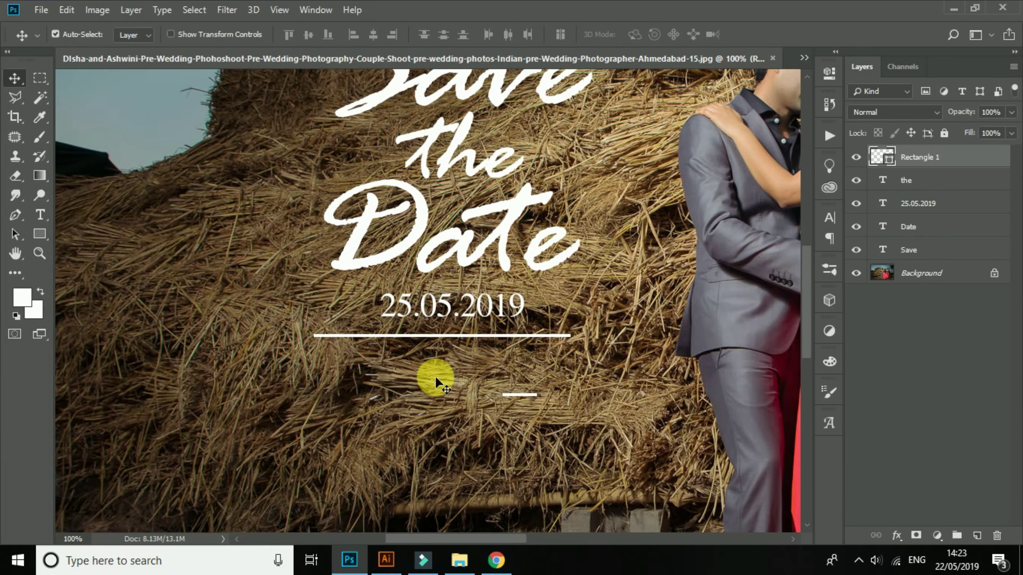
Step: Thin the white line under the date by transforming its height to 25% while keeping its full width
{"action": "key", "text": "ctrl+plus"}
{"action": "key", "text": "ctrl+plus"}
{"action": "right_click", "coordinate": [397, 406]}
{"action": "left_click", "coordinate": [409, 415]}
{"action": "key", "text": "ctrl+t"}
{"action": "left_click_drag", "start_coordinate": [472, 403], "coordinate": [490, 451]}
{"action": "left_click", "coordinate": [15, 78]}
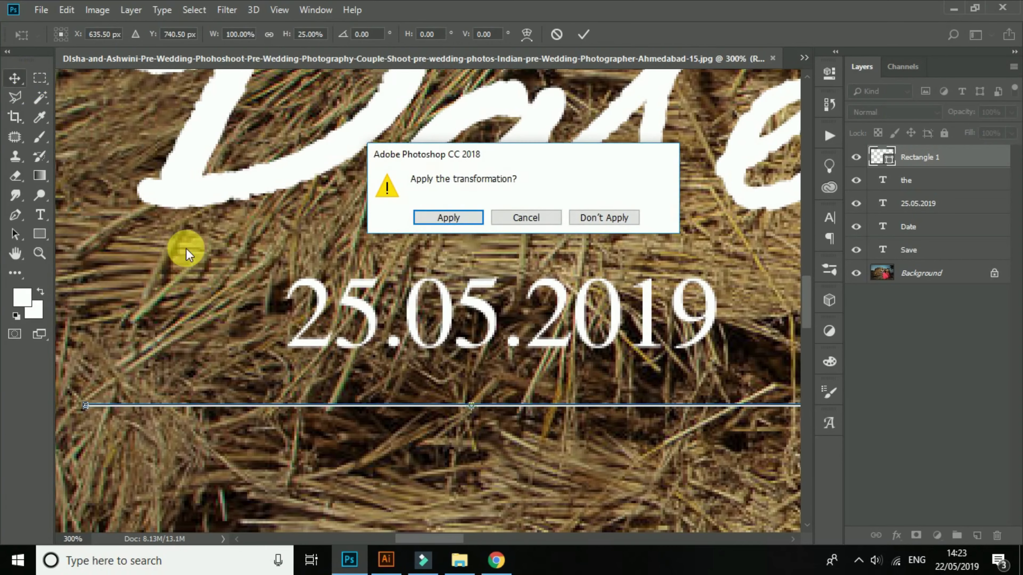
{"action": "left_click", "coordinate": [453, 217]}
{"action": "key", "text": "ctrl+minus"}
{"action": "key", "text": "ctrl+minus"}
Step: Duplicate the thin line straight down, leaving room for a line of text between the original and the copy
{"action": "left_click", "coordinate": [510, 380], "text": "ctrl"}
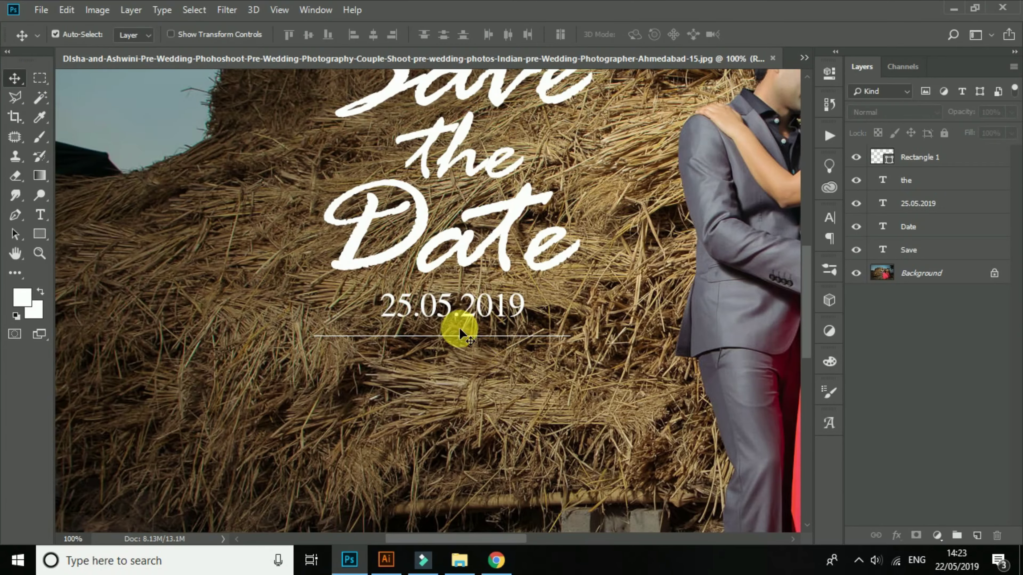
{"action": "left_click", "coordinate": [459, 341], "text": "ctrl"}
{"action": "left_click_drag", "start_coordinate": [453, 342], "coordinate": [484, 389]}
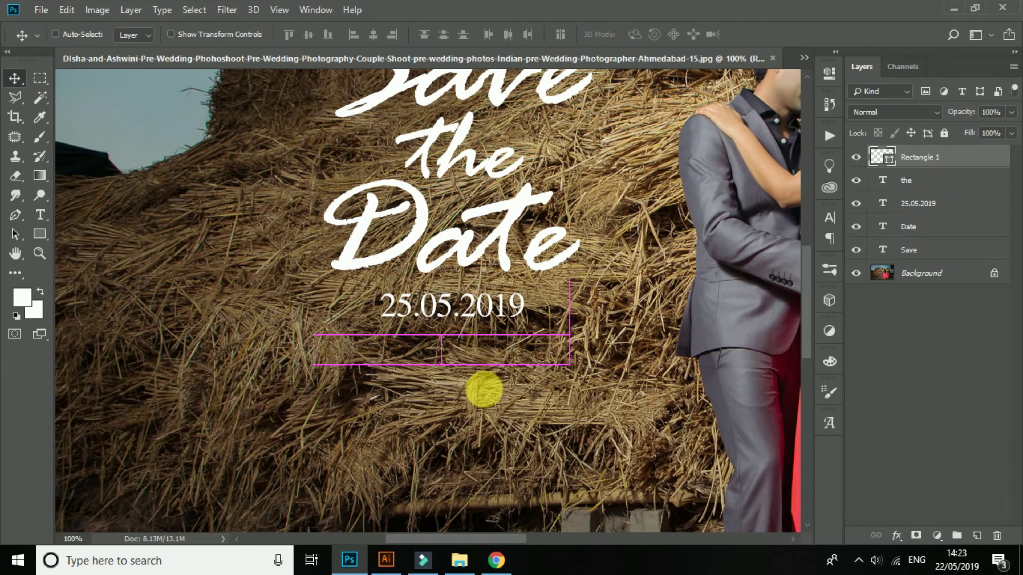
{"action": "scroll", "coordinate": [406, 434], "scroll_direction": "down", "scroll_amount": 3}
{"action": "scroll", "coordinate": [503, 450], "scroll_direction": "up", "scroll_amount": 2}
{"action": "scroll", "coordinate": [155, 366], "scroll_direction": "up", "scroll_amount": 3}
{"action": "left_click_drag", "start_coordinate": [454, 373], "coordinate": [453, 390]}
Step: Duplicate the date text between the two lines and replace the copy's wording with one partner's first name
{"action": "left_click_drag", "start_coordinate": [469, 319], "coordinate": [366, 371]}
{"action": "left_click", "coordinate": [39, 214]}
{"action": "left_click_drag", "start_coordinate": [296, 364], "coordinate": [755, 379]}
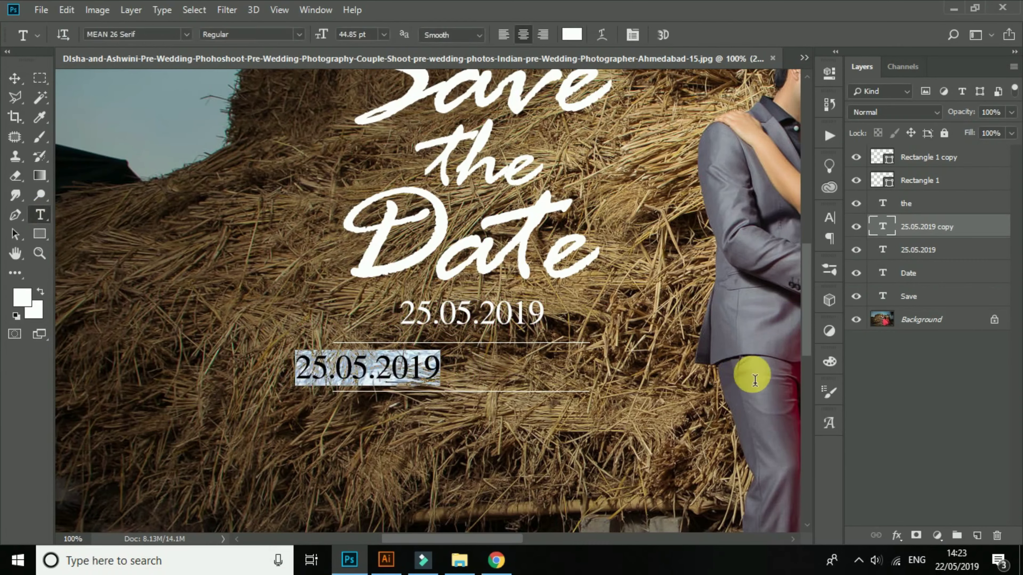
{"action": "type", "text": "akash"}
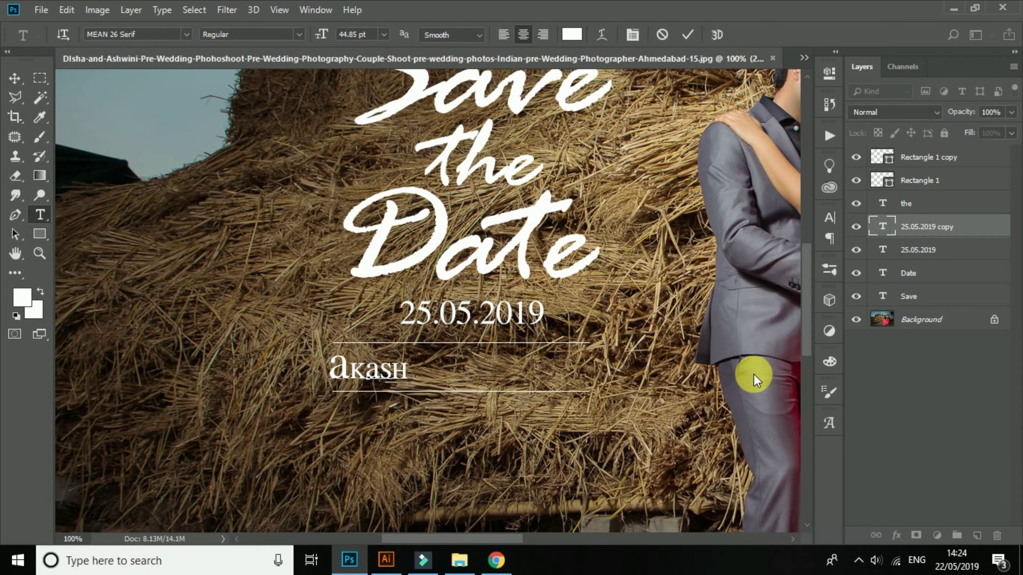
{"action": "left_click", "coordinate": [14, 78]}
{"action": "left_click_drag", "start_coordinate": [348, 377], "coordinate": [336, 377]}
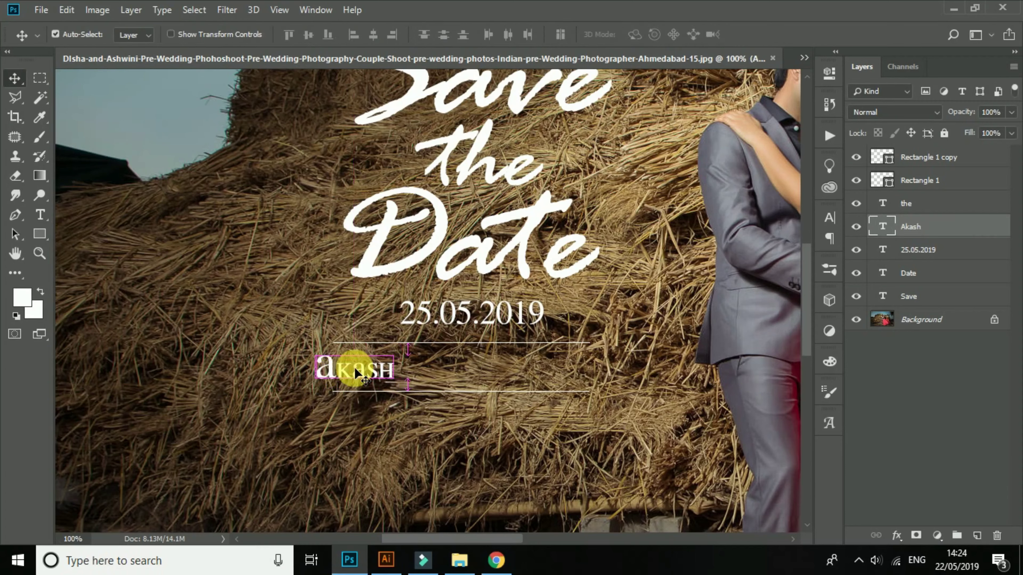
Step: Scale the first-name text up proportionally to about 116%
{"action": "key", "text": "ctrl+t"}
{"action": "left_click_drag", "start_coordinate": [385, 355], "coordinate": [411, 357]}
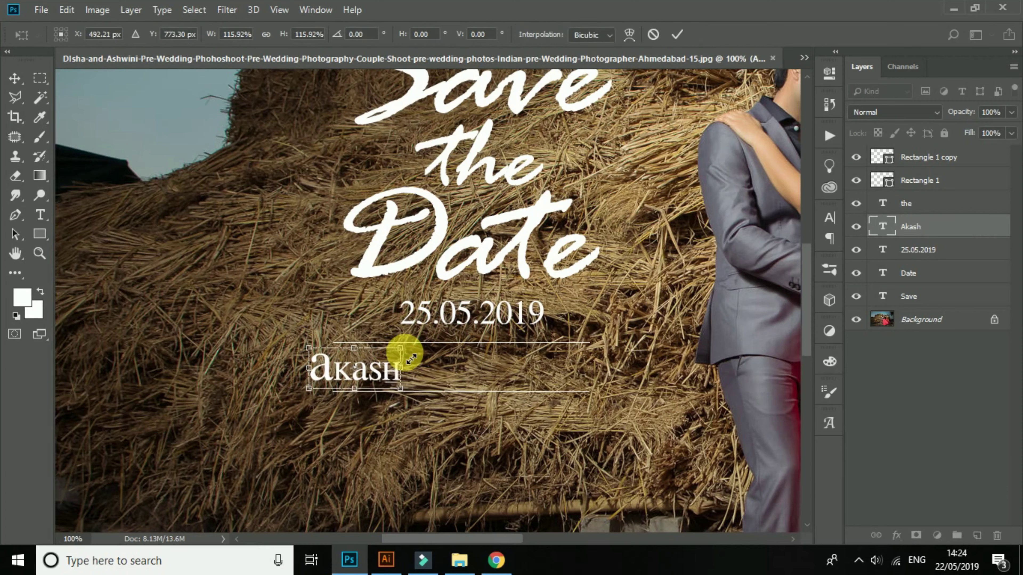
{"action": "key", "text": "Return"}
{"action": "left_click_drag", "start_coordinate": [324, 368], "coordinate": [441, 373]}
{"action": "key", "text": "ctrl+z"}
Step: Extend the name text with "&" and the other partner's first name, and centre it between the two lines
{"action": "left_click", "coordinate": [39, 215]}
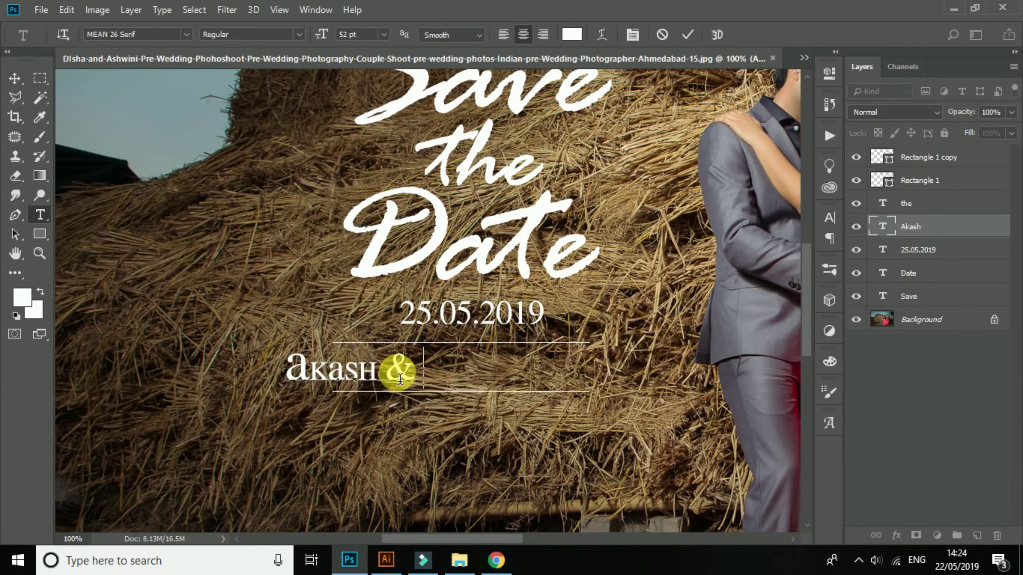
{"action": "type", "text": "S"}
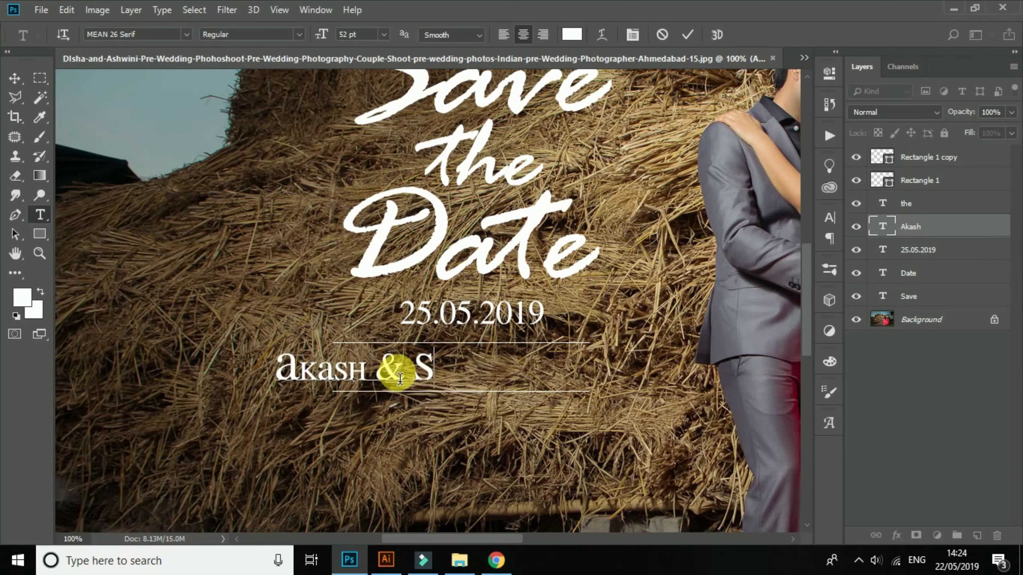
{"action": "type", "text": "ayali"}
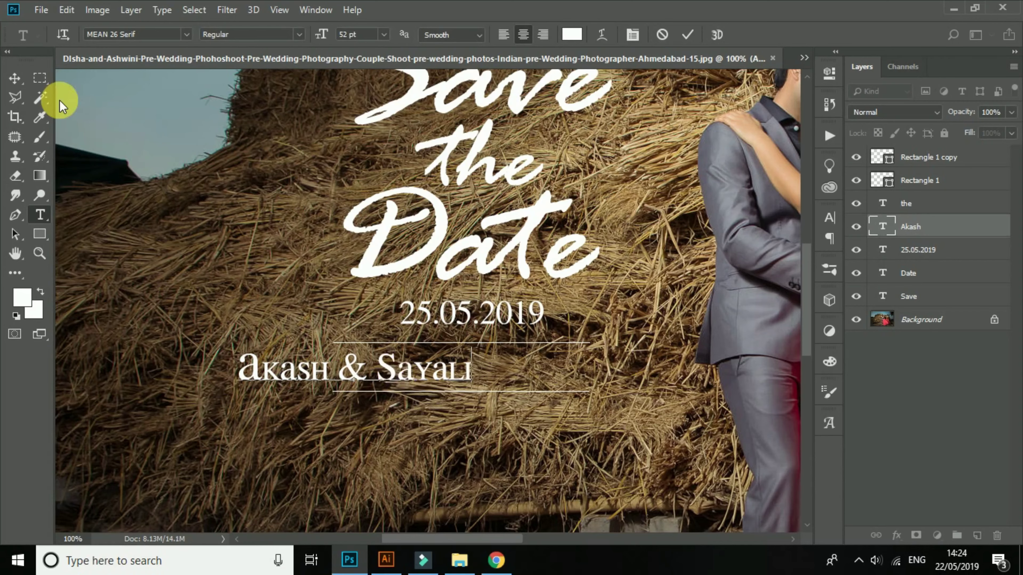
{"action": "left_click", "coordinate": [14, 79]}
{"action": "left_click_drag", "start_coordinate": [292, 374], "coordinate": [375, 373]}
{"action": "scroll", "coordinate": [486, 464], "scroll_direction": "down", "scroll_amount": 3}
{"action": "scroll", "coordinate": [440, 459], "scroll_direction": "up", "scroll_amount": 2}
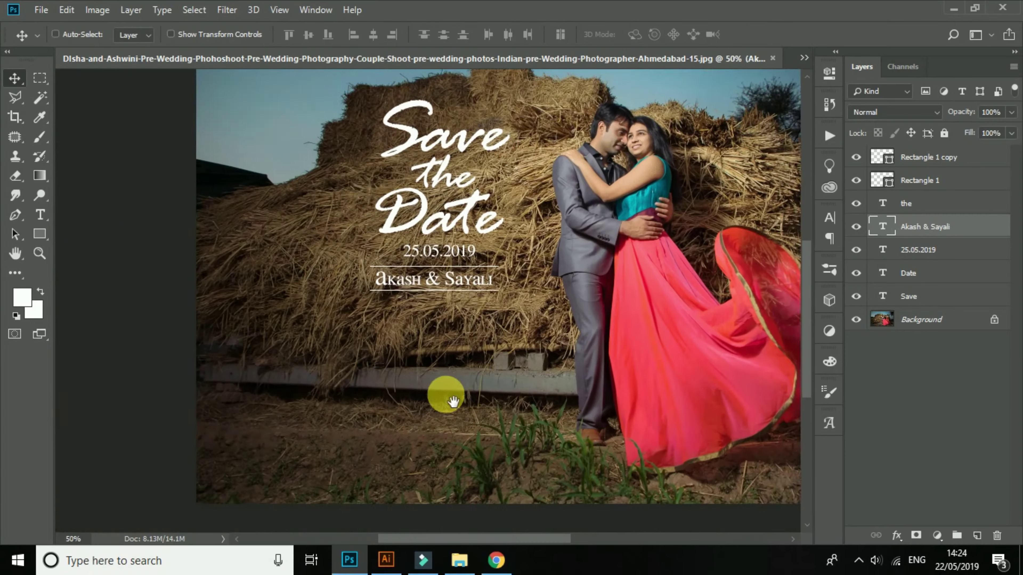
Step: Duplicate the couple's names text onto the dark ground near the photo's lower-left corner
{"action": "left_click_drag", "start_coordinate": [409, 433], "coordinate": [410, 338]}
{"action": "key", "text": "ctrl+plus"}
{"action": "key", "text": "ctrl+plus"}
{"action": "left_click_drag", "start_coordinate": [320, 405], "coordinate": [336, 324]}
{"action": "key", "text": "t"}
{"action": "scroll", "coordinate": [334, 214], "scroll_direction": "up", "scroll_amount": 2}
{"action": "left_click_drag", "start_coordinate": [594, 103], "coordinate": [438, 277]}
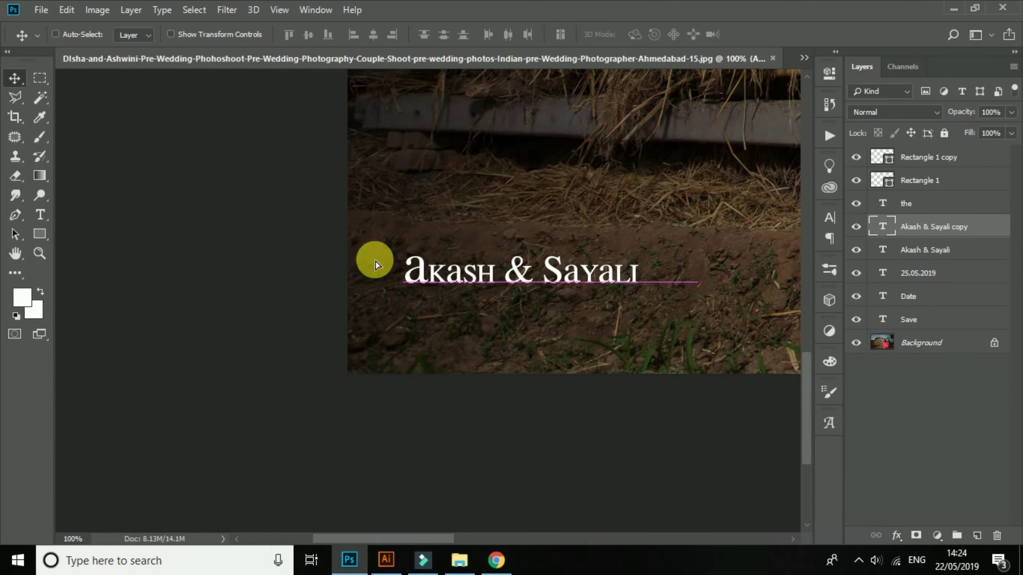
Step: Replace the copied names text in the lower-left corner with the venue "Kapase Lawn"
{"action": "key", "text": "t"}
{"action": "left_click", "coordinate": [490, 274]}
{"action": "key", "text": "ctrl+a"}
{"action": "type", "text": "KAp"}
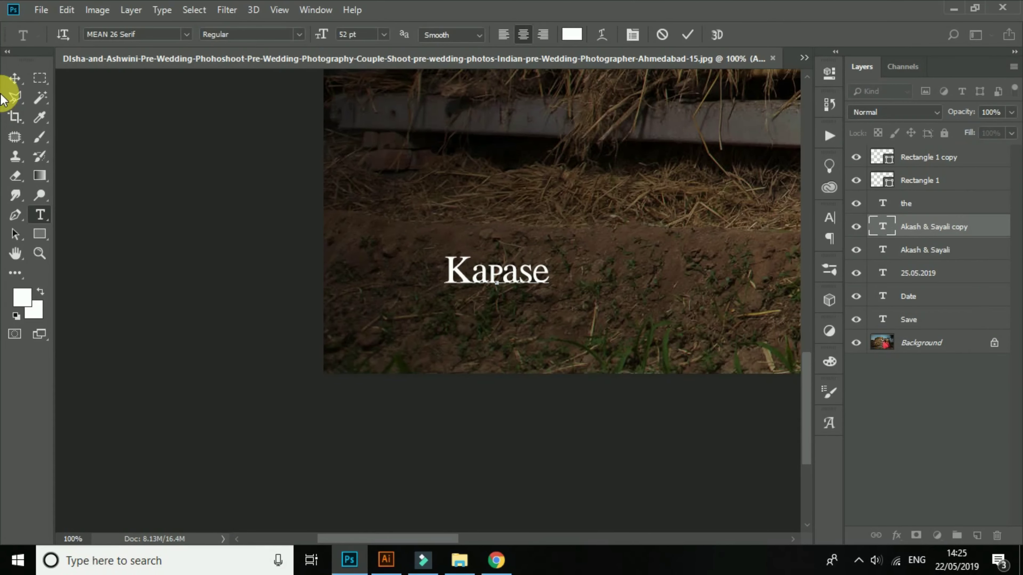
{"action": "left_click_drag", "start_coordinate": [478, 281], "coordinate": [435, 280]}
{"action": "left_click", "coordinate": [45, 213]}
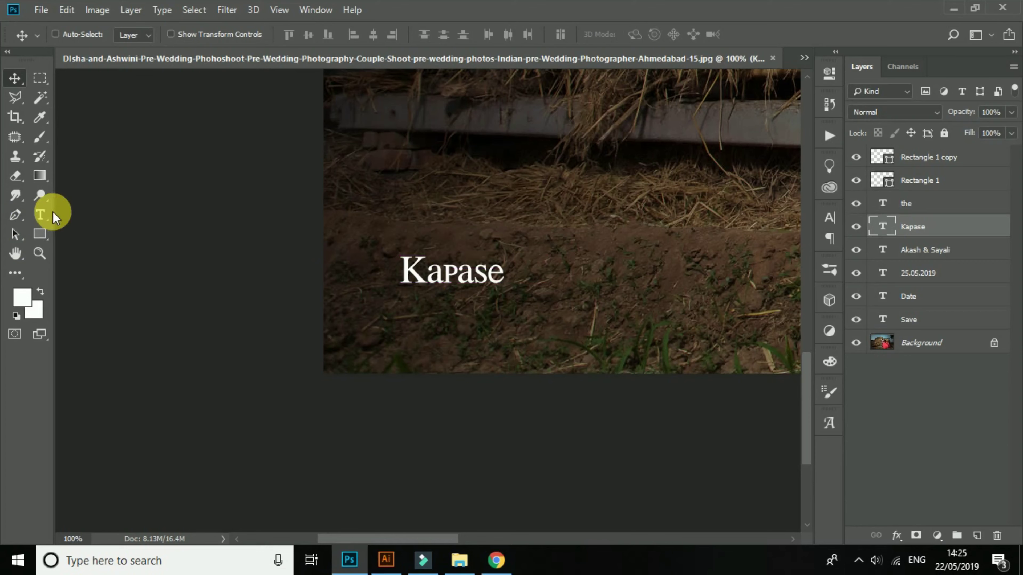
{"action": "type", "text": "awn"}
{"action": "left_click", "coordinate": [15, 78]}
Step: Duplicate the "Kapase Lawn" text directly below itself and change the copy's wording to "rahatani"
{"action": "left_click_drag", "start_coordinate": [411, 297], "coordinate": [450, 343]}
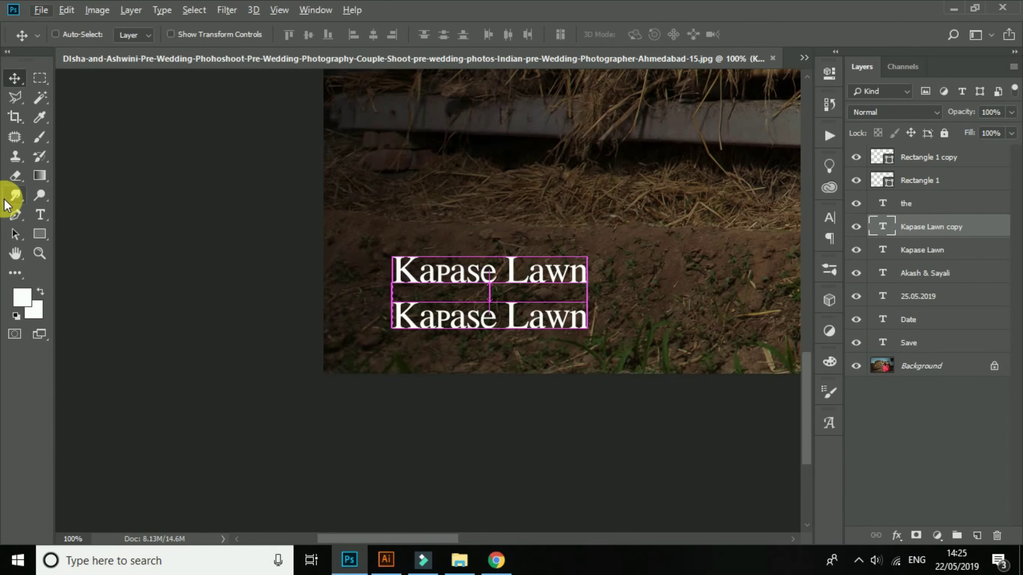
{"action": "left_click", "coordinate": [40, 215]}
{"action": "left_click_drag", "start_coordinate": [393, 318], "coordinate": [815, 359]}
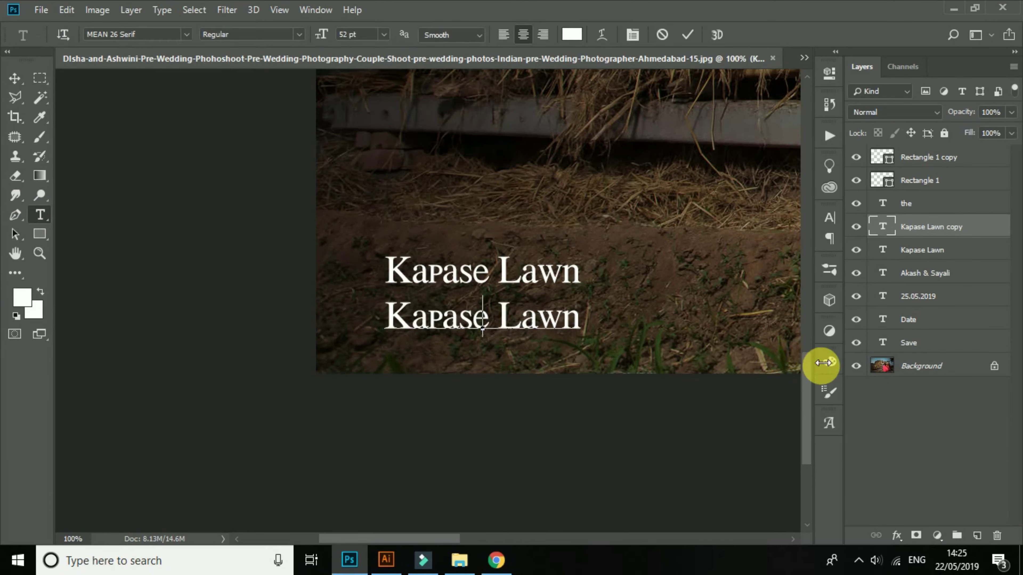
{"action": "key", "text": "BackSpace"}
{"action": "type", "text": "R"}
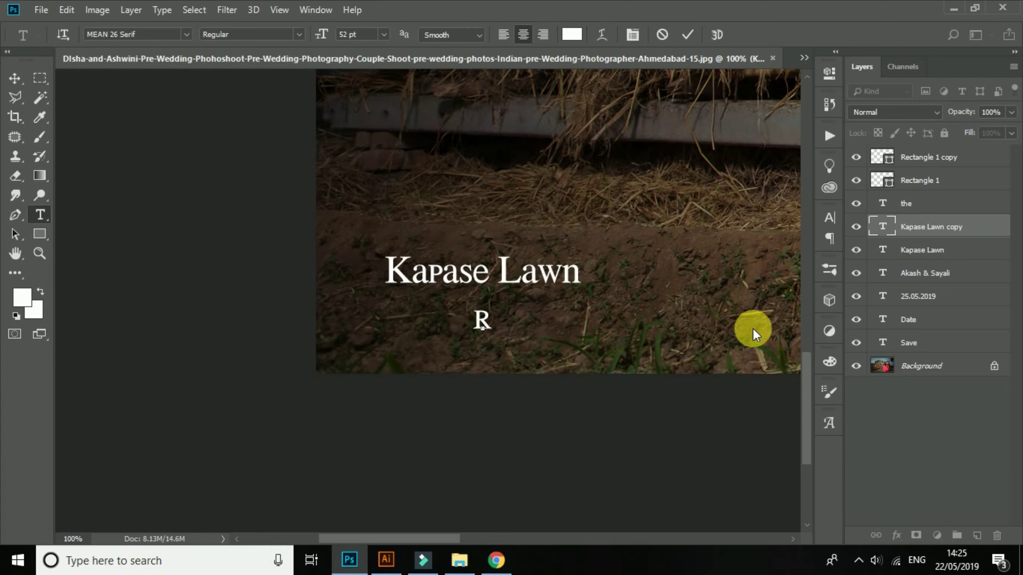
{"action": "type", "text": "AHATANIHATANI"}
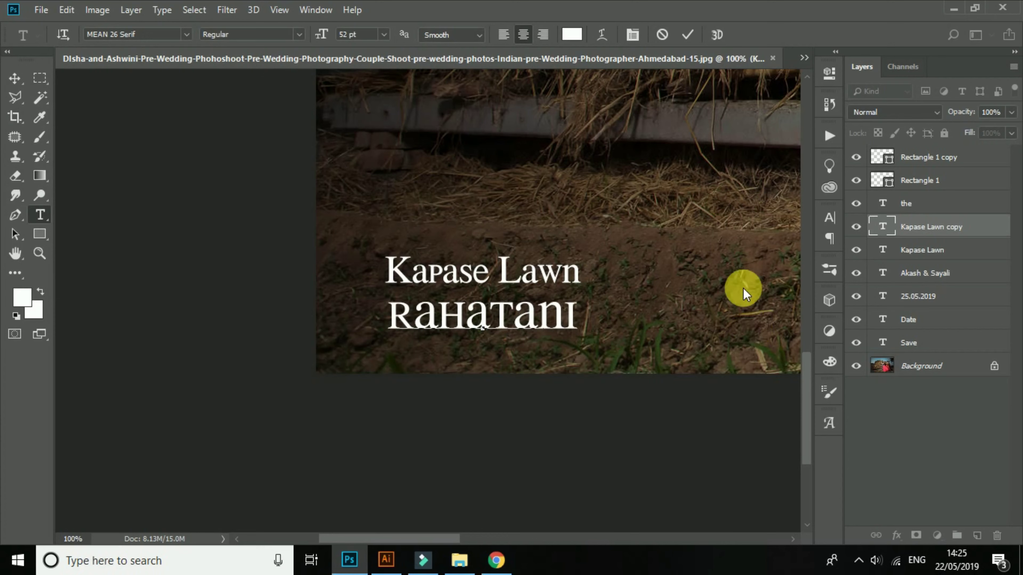
{"action": "key", "text": "Escape"}
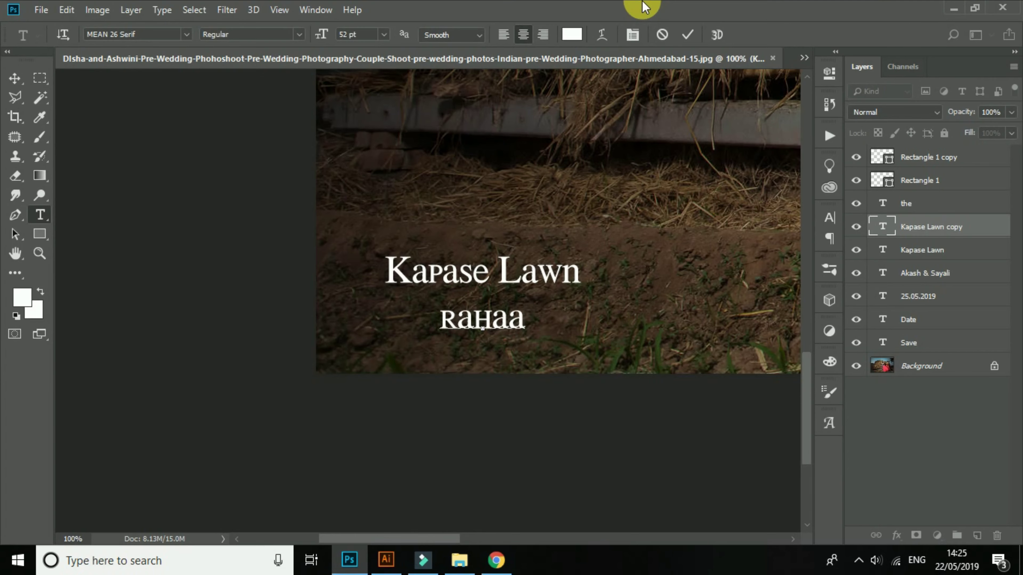
Step: Set the font of the "rahatani" text to Arial
{"action": "double_click", "coordinate": [475, 323]}
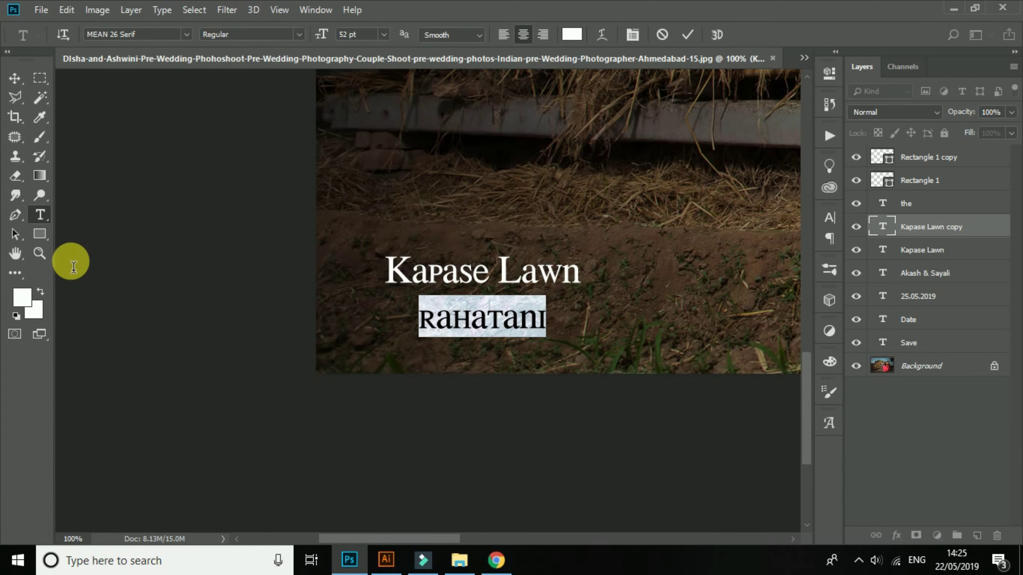
{"action": "left_click", "coordinate": [187, 35]}
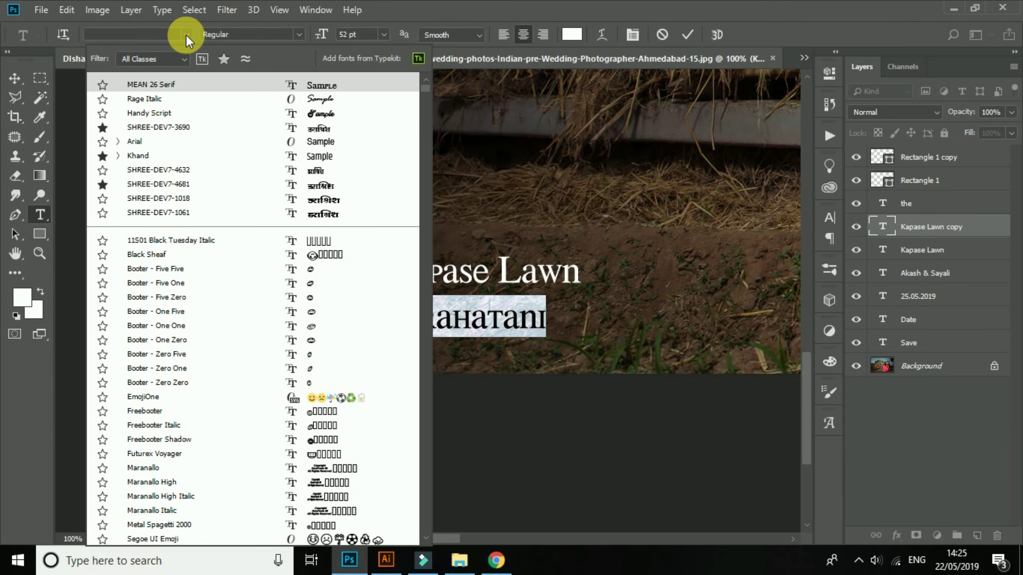
{"action": "type", "text": "arial"}
{"action": "key", "text": "Return"}
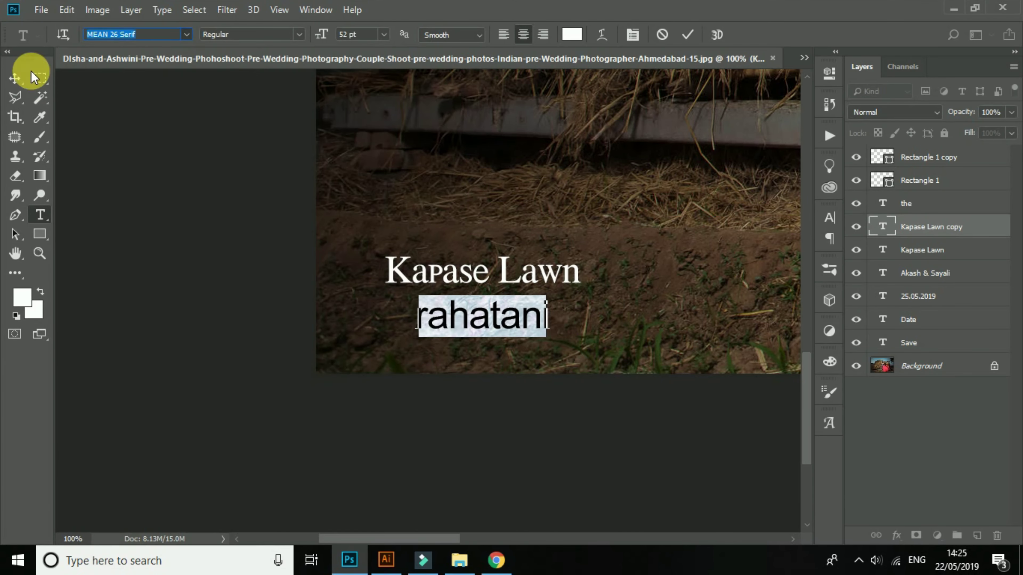
{"action": "left_click", "coordinate": [19, 77]}
Step: Rewrite the "rahatani" text in capitals as "RAHATANI"
{"action": "left_click", "coordinate": [40, 219]}
{"action": "left_click_drag", "start_coordinate": [421, 322], "coordinate": [735, 344]}
{"action": "key", "text": "BackSpace"}
{"action": "type", "text": "RAHATANI"}
{"action": "left_click", "coordinate": [14, 77]}
Step: Increase the letter tracking of the "RAHATANI" text
{"action": "left_click", "coordinate": [828, 218]}
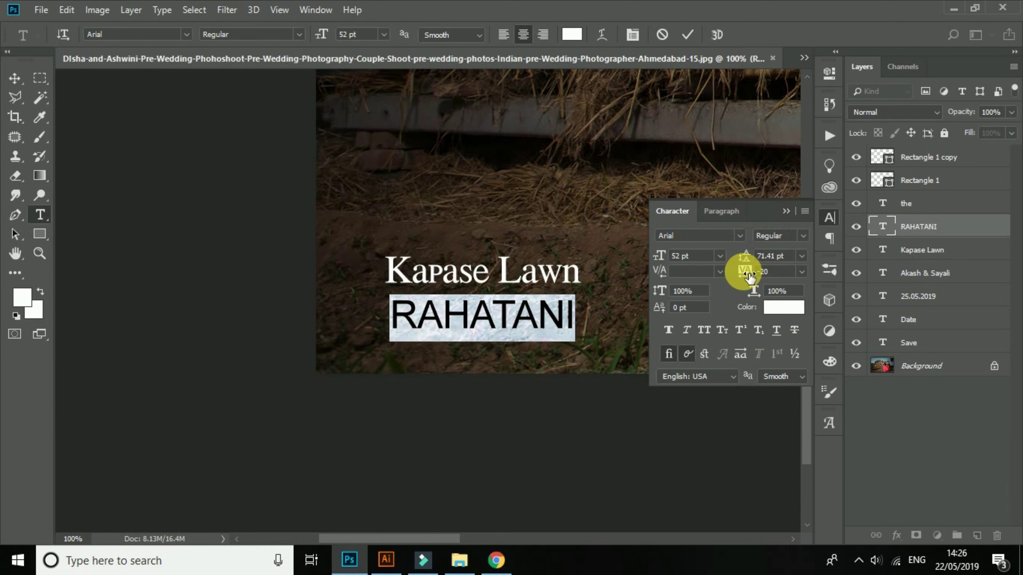
{"action": "left_click_drag", "start_coordinate": [744, 272], "coordinate": [749, 273]}
{"action": "left_click", "coordinate": [785, 212]}
{"action": "left_click", "coordinate": [14, 78]}
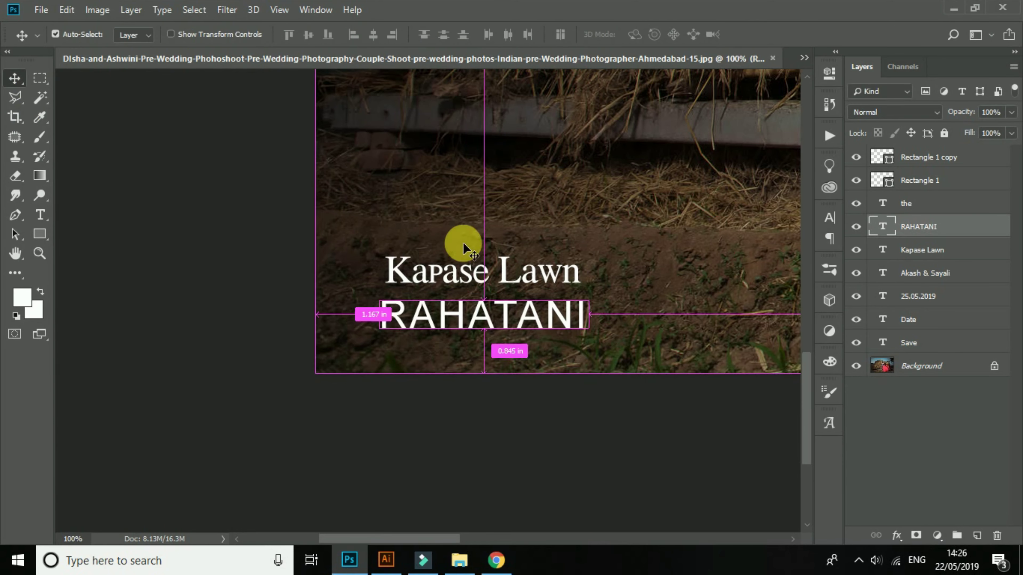
Step: Scale the "RAHATANI" text to about 46% and place it centred directly beneath "Kapase Lawn"
{"action": "key", "text": "ctrl+t"}
{"action": "left_click_drag", "start_coordinate": [582, 304], "coordinate": [536, 313]}
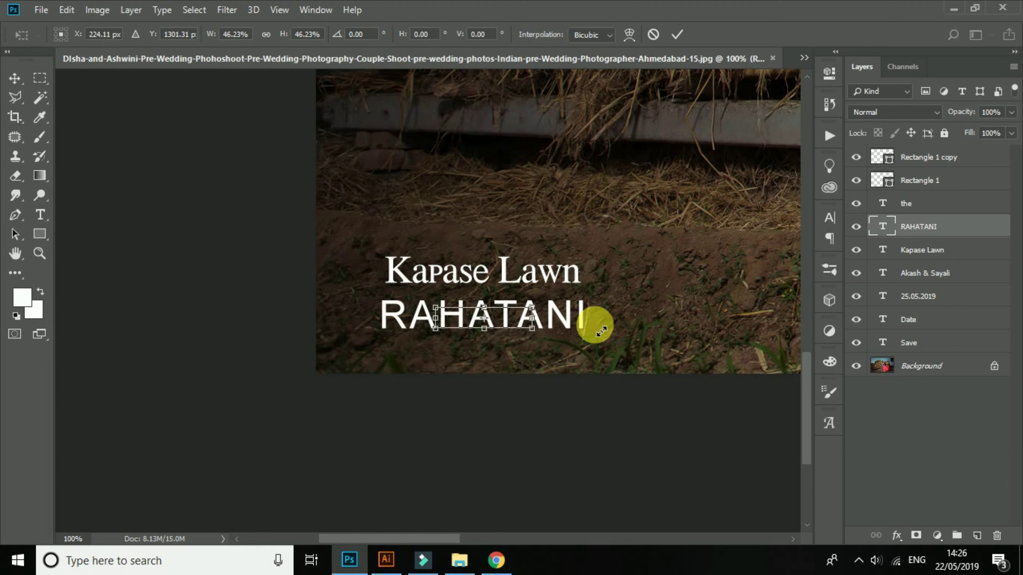
{"action": "key", "text": "Return"}
Step: Duplicate the "RAHATANI" text below itself and change the copy's wording to "6pm Onwards"
{"action": "left_click_drag", "start_coordinate": [486, 326], "coordinate": [425, 337]}
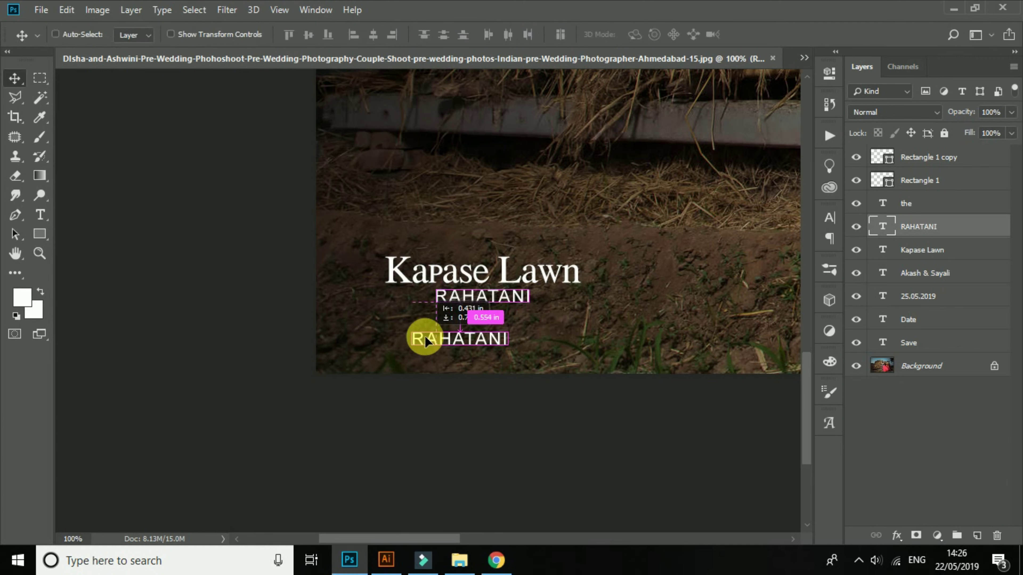
{"action": "left_click", "coordinate": [39, 215]}
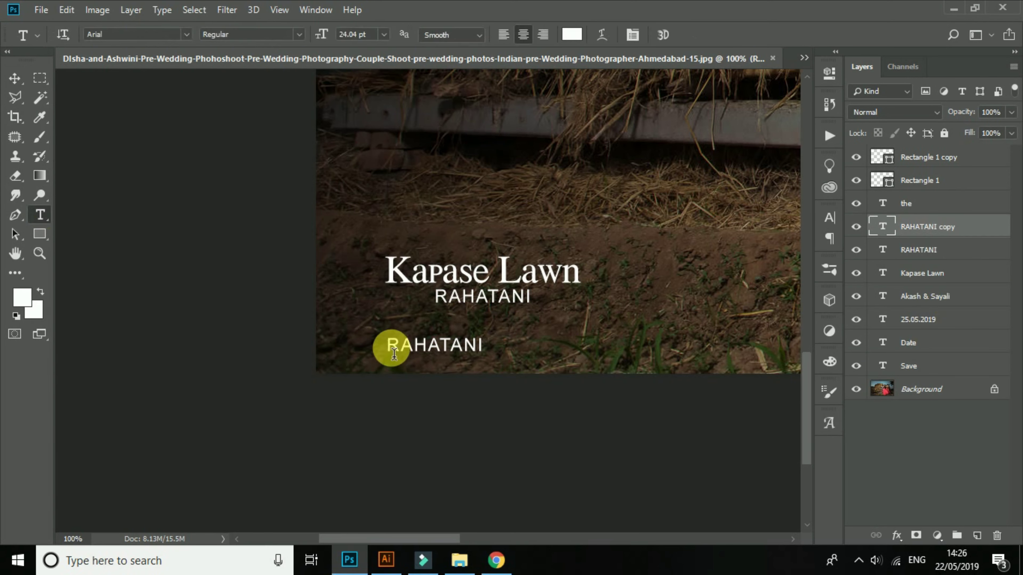
{"action": "left_click_drag", "start_coordinate": [387, 344], "coordinate": [665, 365]}
{"action": "key", "text": "BackSpace"}
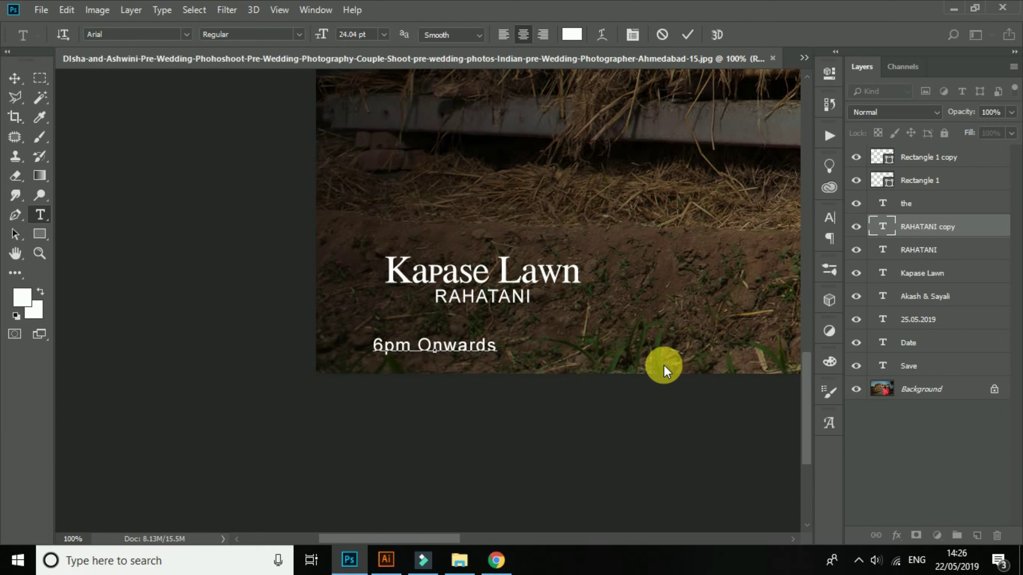
Step: Scale the "6pm Onwards" text to about 124% and centre it beneath "RAHATANI"
{"action": "left_click", "coordinate": [14, 81]}
{"action": "left_click_drag", "start_coordinate": [484, 330], "coordinate": [557, 327]}
{"action": "key", "text": "ctrl+t"}
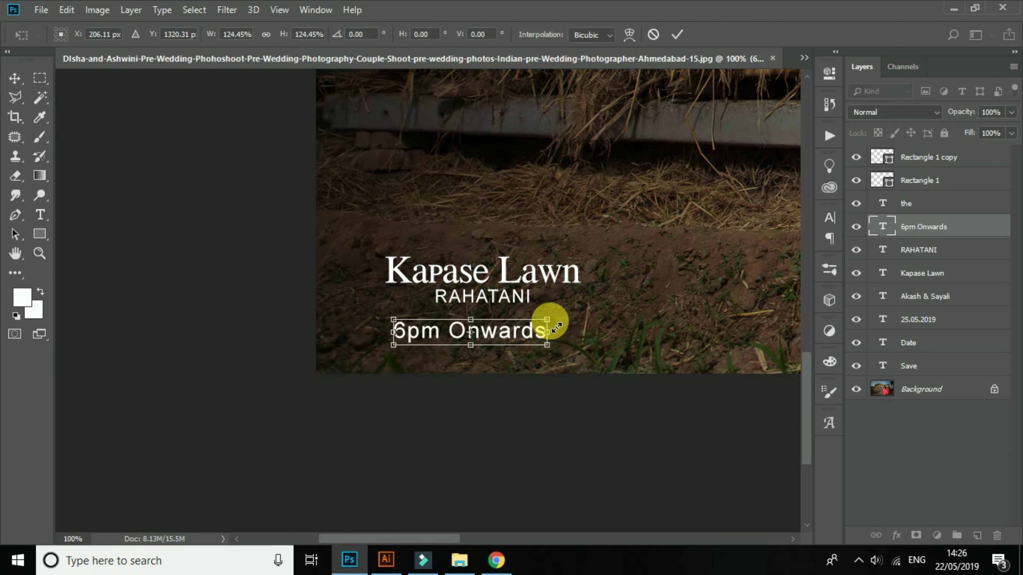
{"action": "key", "text": "Return"}
{"action": "mouse_move", "coordinate": [486, 334]}
{"action": "left_mouse_down"}
{"action": "mouse_move", "coordinate": [501, 324]}
{"action": "mouse_move", "coordinate": [500, 332]}
{"action": "left_mouse_up"}
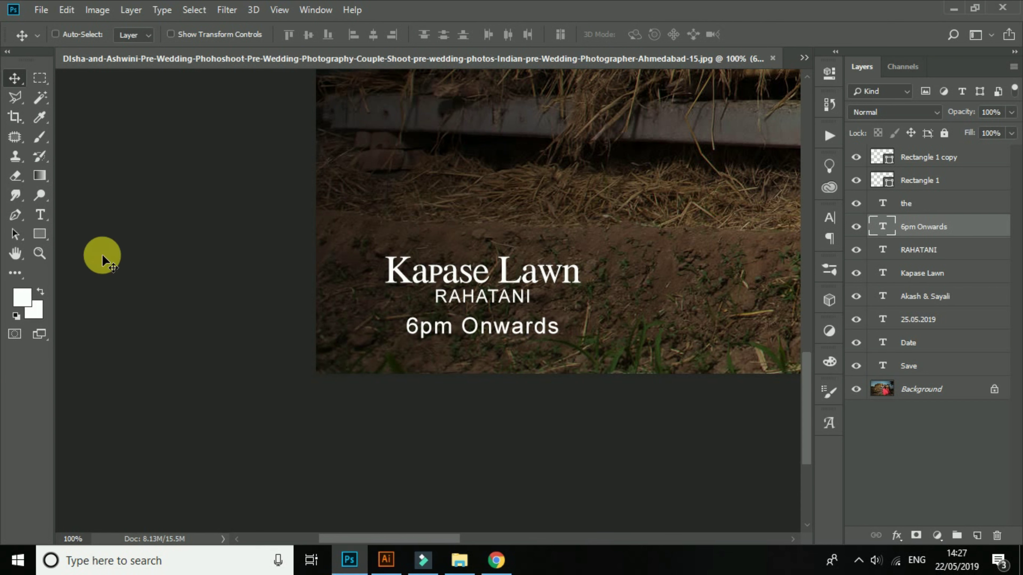
Step: Draw a white line about 242 px wide and 2 px high between "RAHATANI" and "6pm Onwards", and nudge it right
{"action": "left_click", "coordinate": [39, 233]}
{"action": "right_click", "coordinate": [39, 234]}
{"action": "left_click", "coordinate": [82, 236]}
{"action": "left_click_drag", "start_coordinate": [395, 317], "coordinate": [568, 313]}
{"action": "left_click", "coordinate": [787, 68]}
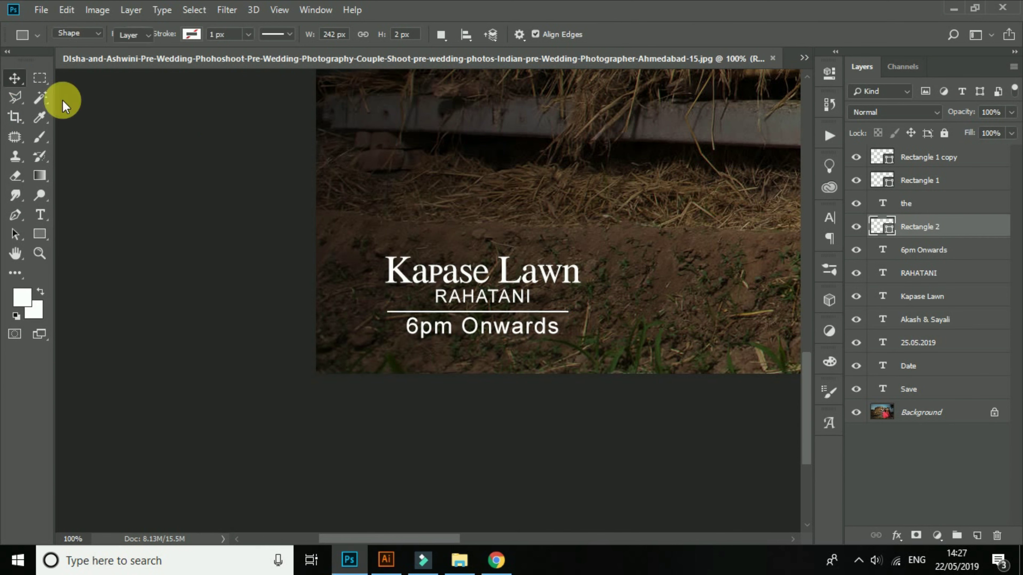
{"action": "left_click", "coordinate": [15, 77]}
{"action": "key", "text": "Right"}
{"action": "key", "text": "Right"}
{"action": "key", "text": "Right"}
{"action": "key", "text": "Right"}
{"action": "mouse_move", "coordinate": [602, 260]}
{"action": "left_mouse_down"}
{"action": "mouse_move", "coordinate": [560, 272]}
{"action": "mouse_move", "coordinate": [601, 261]}
{"action": "left_mouse_up"}
Step: Turn on automatic layer selection, select the three venue and time texts with their line, and move them together to the right
{"action": "left_click", "coordinate": [54, 34]}
{"action": "left_click_drag", "start_coordinate": [356, 233], "coordinate": [603, 352]}
{"action": "left_click_drag", "start_coordinate": [473, 278], "coordinate": [506, 278]}
{"action": "key", "text": "ctrl+minus"}
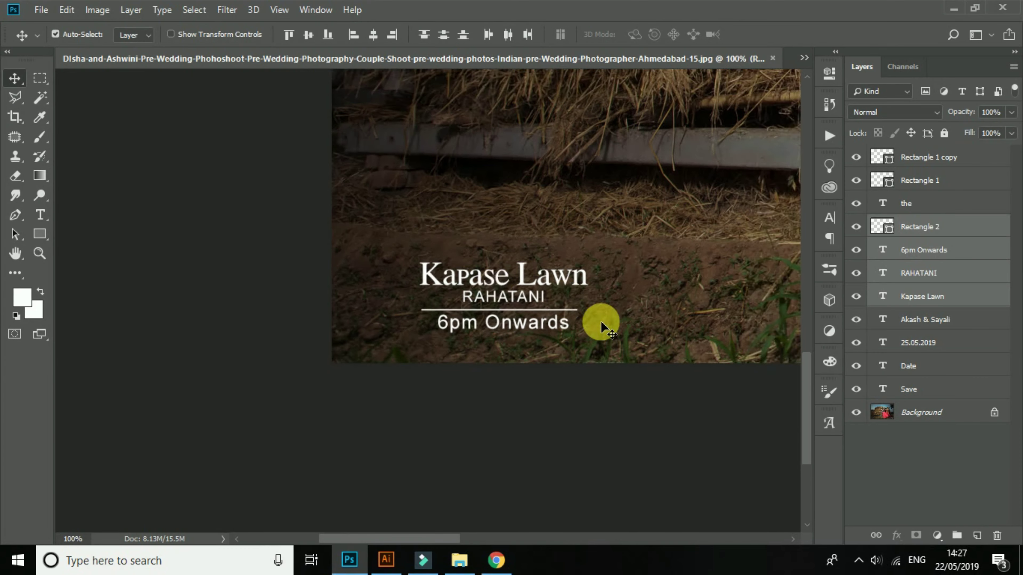
Step: Enlarge the three venue and time texts together with their line in the photo's lower-left corner
{"action": "key", "text": "ctrl+minus"}
{"action": "key", "text": "ctrl+minus"}
{"action": "key", "text": "ctrl+minus"}
{"action": "key", "text": "ctrl+t"}
{"action": "left_click_drag", "start_coordinate": [273, 443], "coordinate": [279, 443]}
{"action": "key", "text": "Return"}
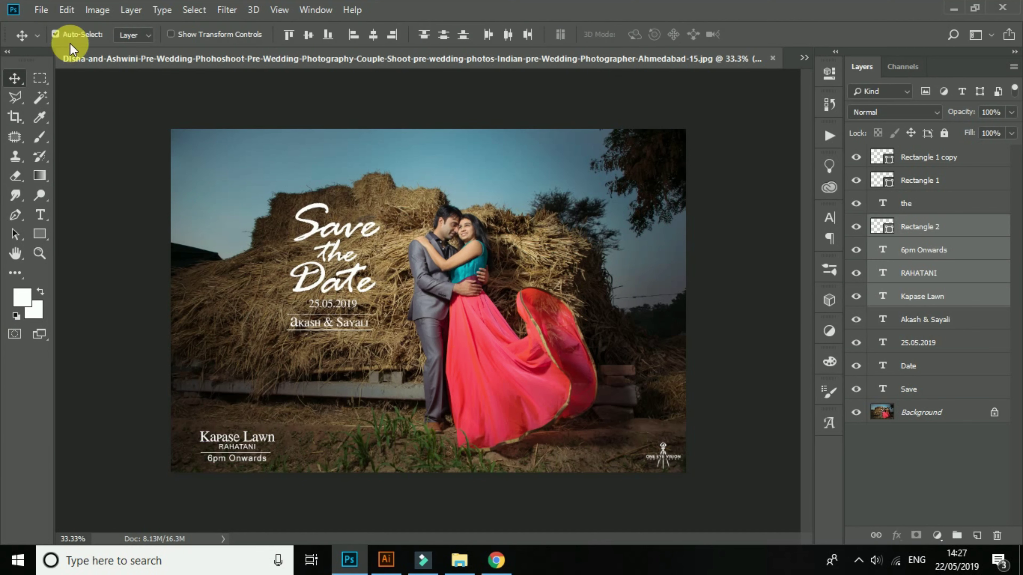
{"action": "left_click", "coordinate": [40, 98]}
{"action": "left_click", "coordinate": [14, 80]}
Step: Save a copy of the haystack invitation as a JPEG on the Desktop, accepting the JPEG options
{"action": "key", "text": "ctrl+shift+s"}
{"action": "left_click", "coordinate": [212, 388]}
{"action": "left_click", "coordinate": [212, 252]}
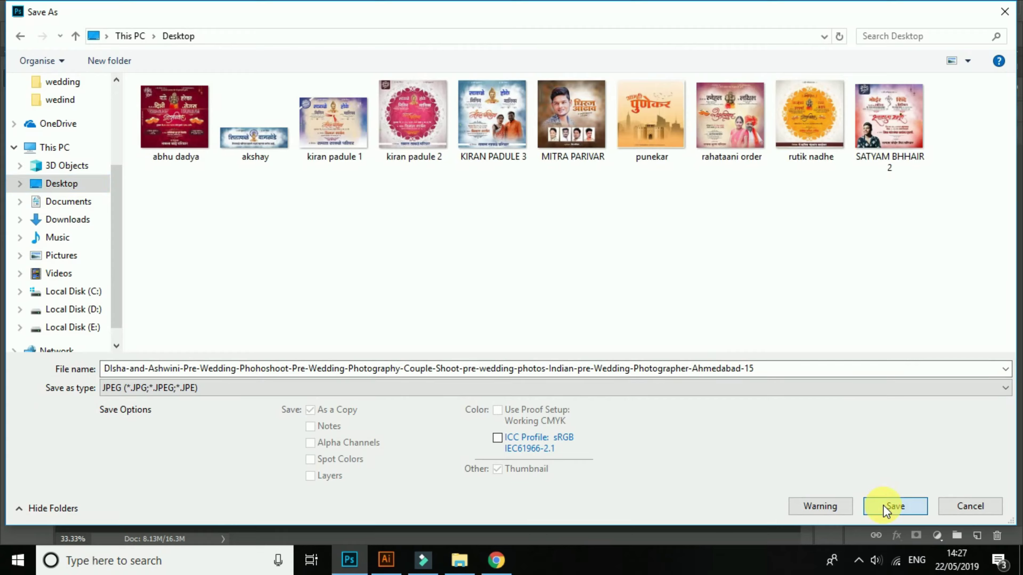
{"action": "left_click", "coordinate": [889, 506]}
{"action": "left_click", "coordinate": [584, 130]}
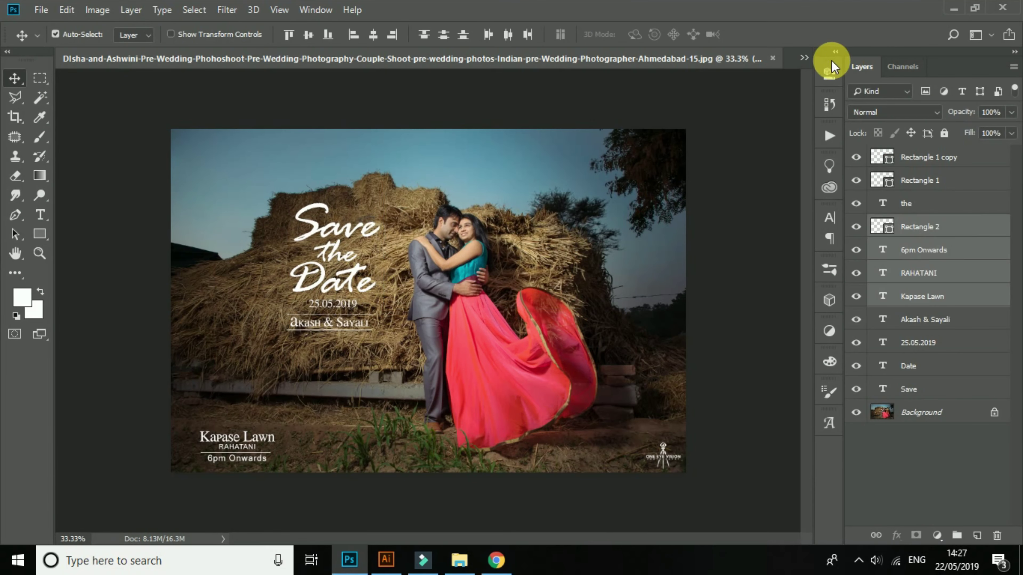
Step: Switch to the portrait invitation dated 30.05.2019 and save it as a JPEG on the Desktop, Progressive format at quality 12
{"action": "left_click", "coordinate": [804, 58]}
{"action": "left_click", "coordinate": [701, 71]}
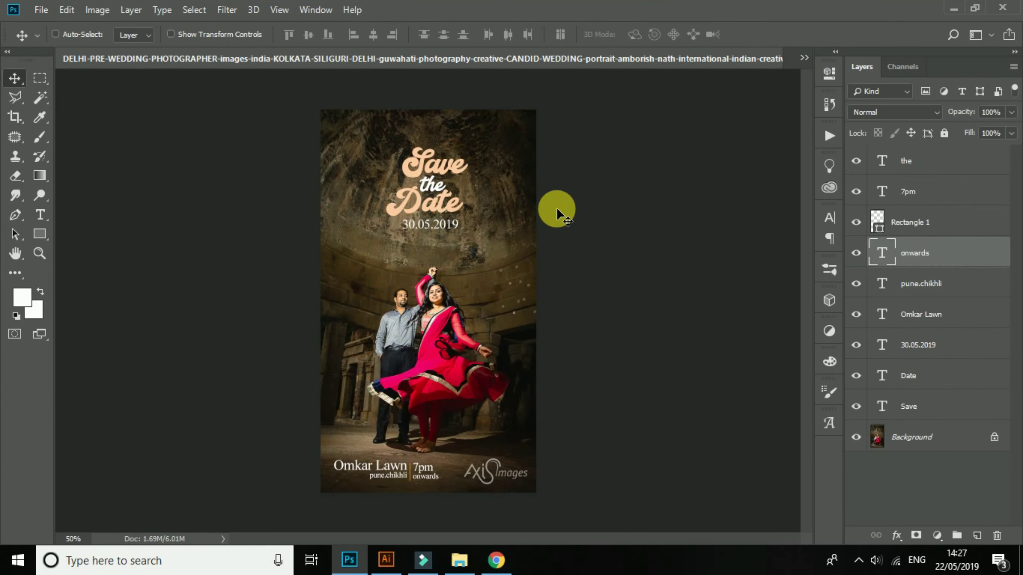
{"action": "key", "text": "ctrl+shift+s"}
{"action": "left_click", "coordinate": [561, 388]}
{"action": "left_click", "coordinate": [192, 245]}
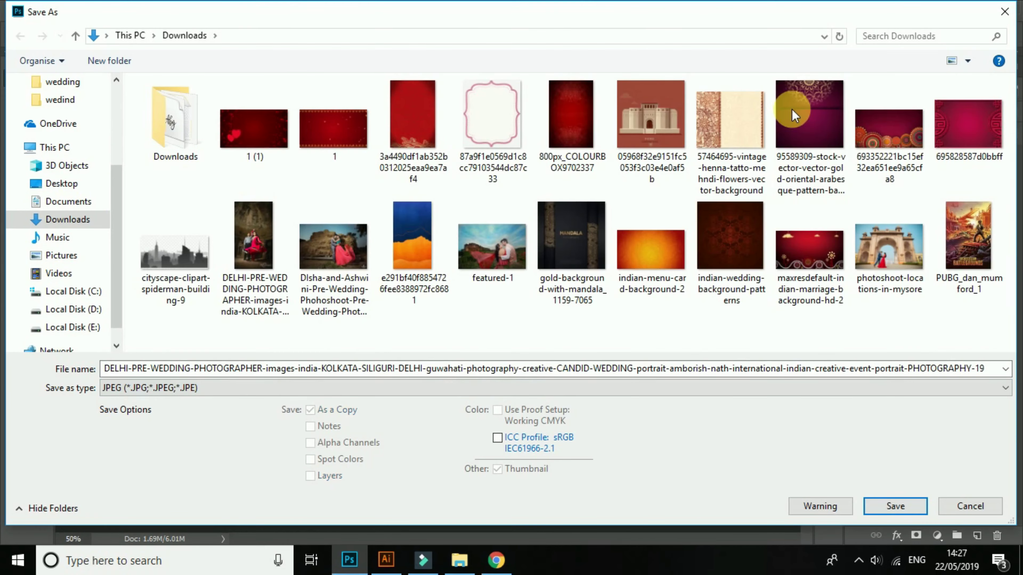
{"action": "left_click", "coordinate": [61, 183]}
{"action": "left_click", "coordinate": [895, 506]}
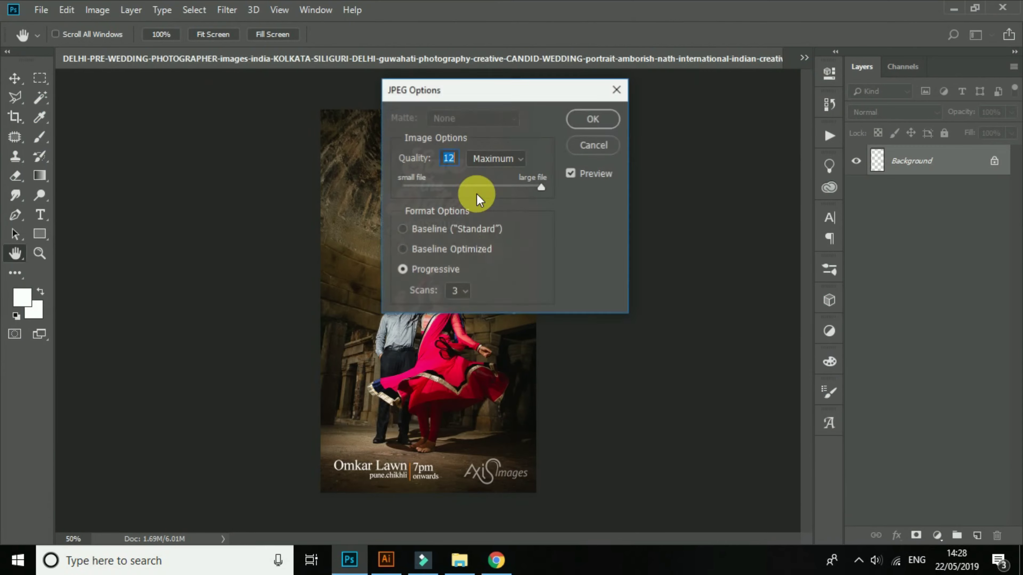
{"action": "left_click", "coordinate": [593, 119]}
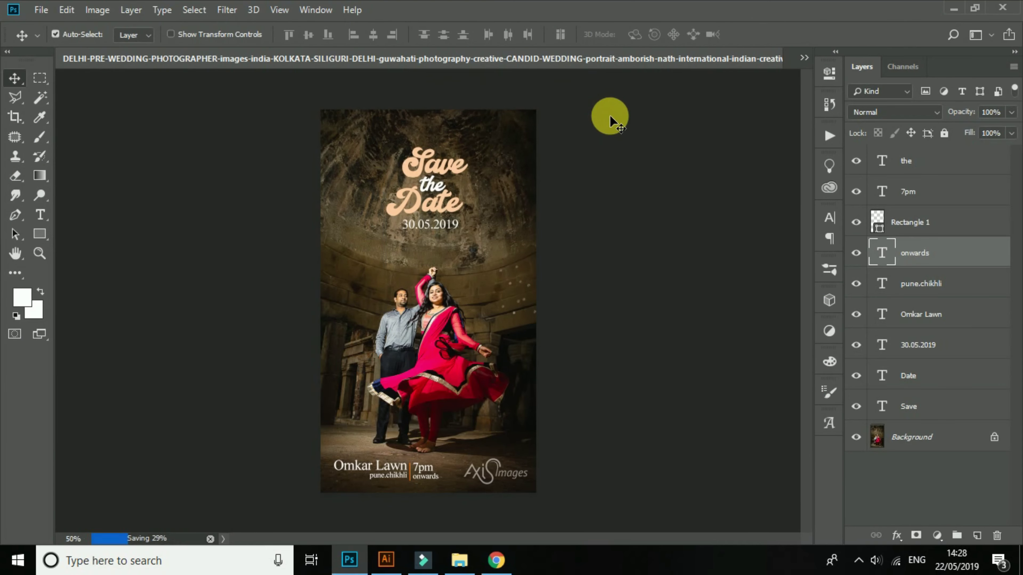
Step: Minimize the editor, open the exported haystack invitation from the Desktop in the image viewer, and compare it with the portrait invitation
{"action": "left_click", "coordinate": [949, 13]}
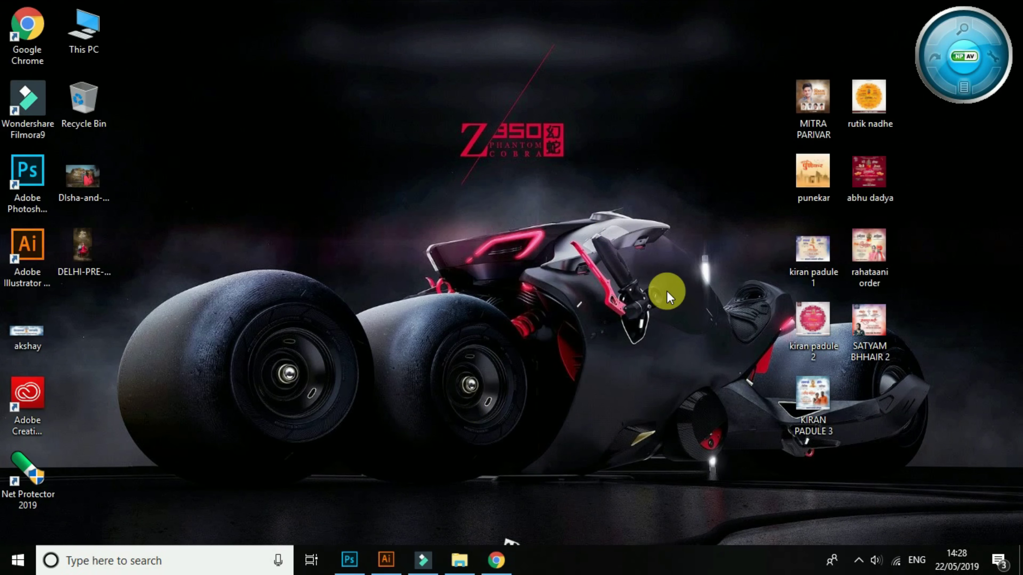
{"action": "double_click", "coordinate": [82, 178]}
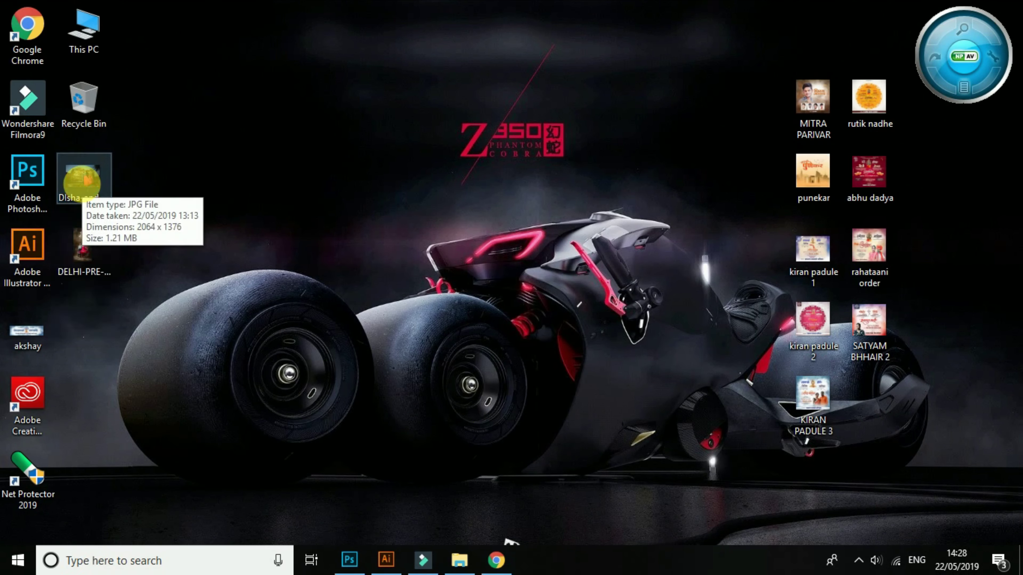
{"action": "key", "text": "Right"}
{"action": "key", "text": "Left"}
{"action": "key", "text": "Right"}
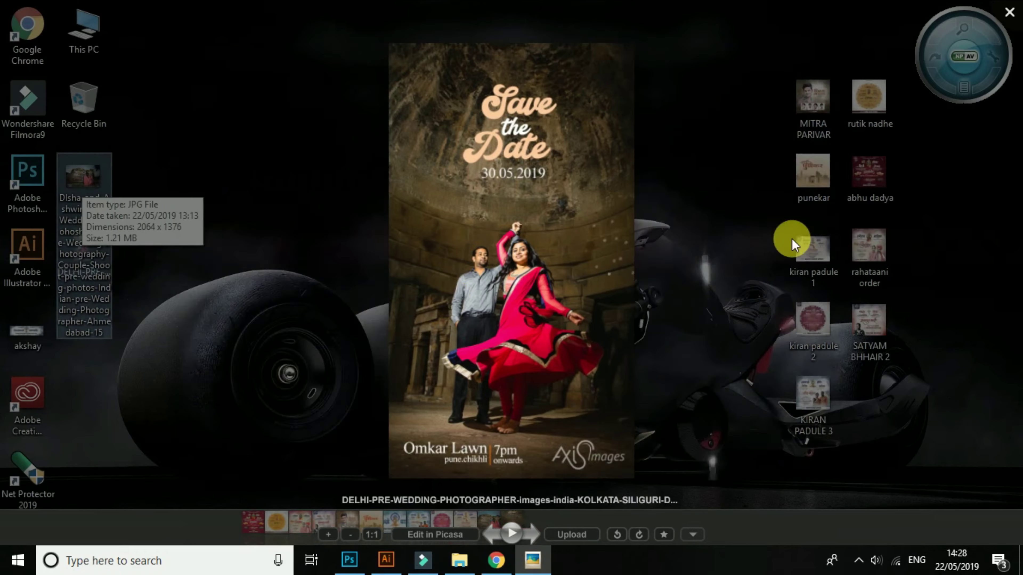